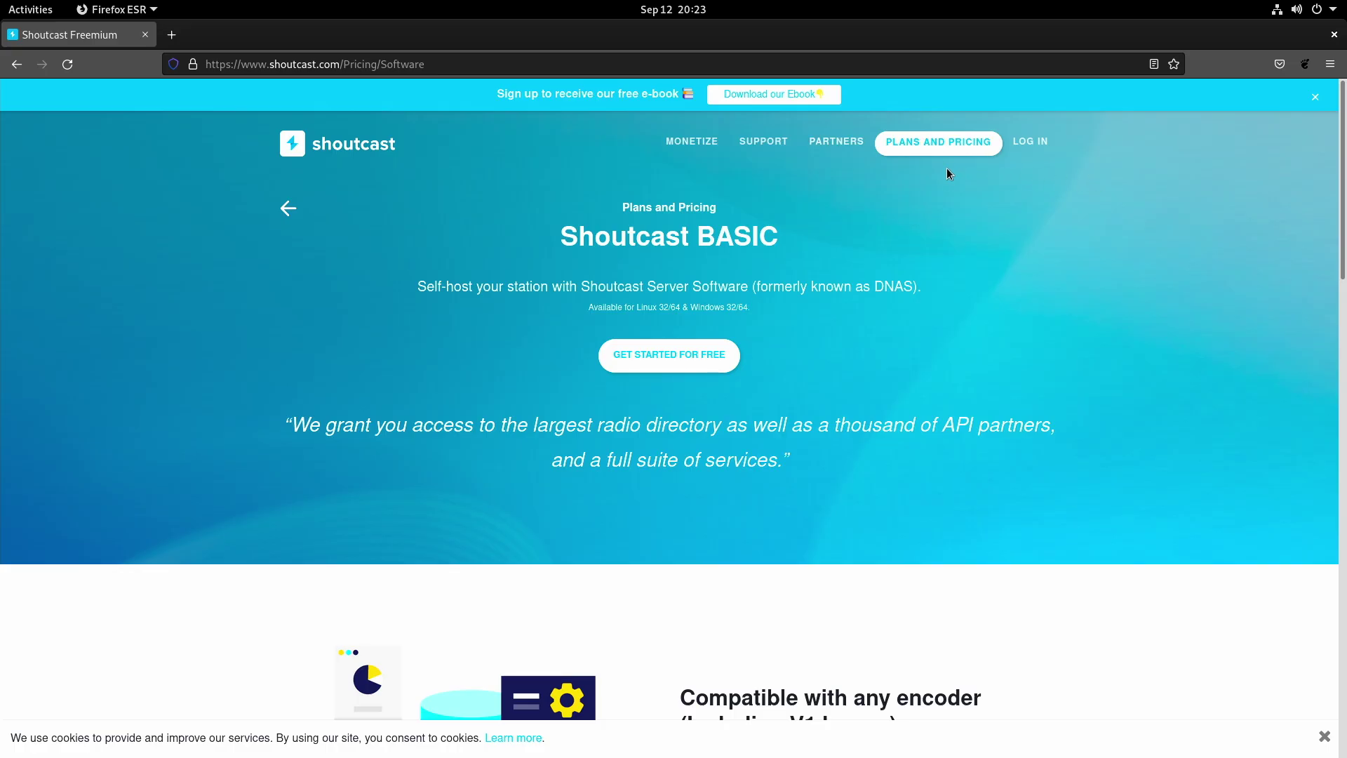
Open the Shoutcast plans and pricing page and scroll through its feature lists.
{"action": "left_click", "coordinate": [948, 153]}
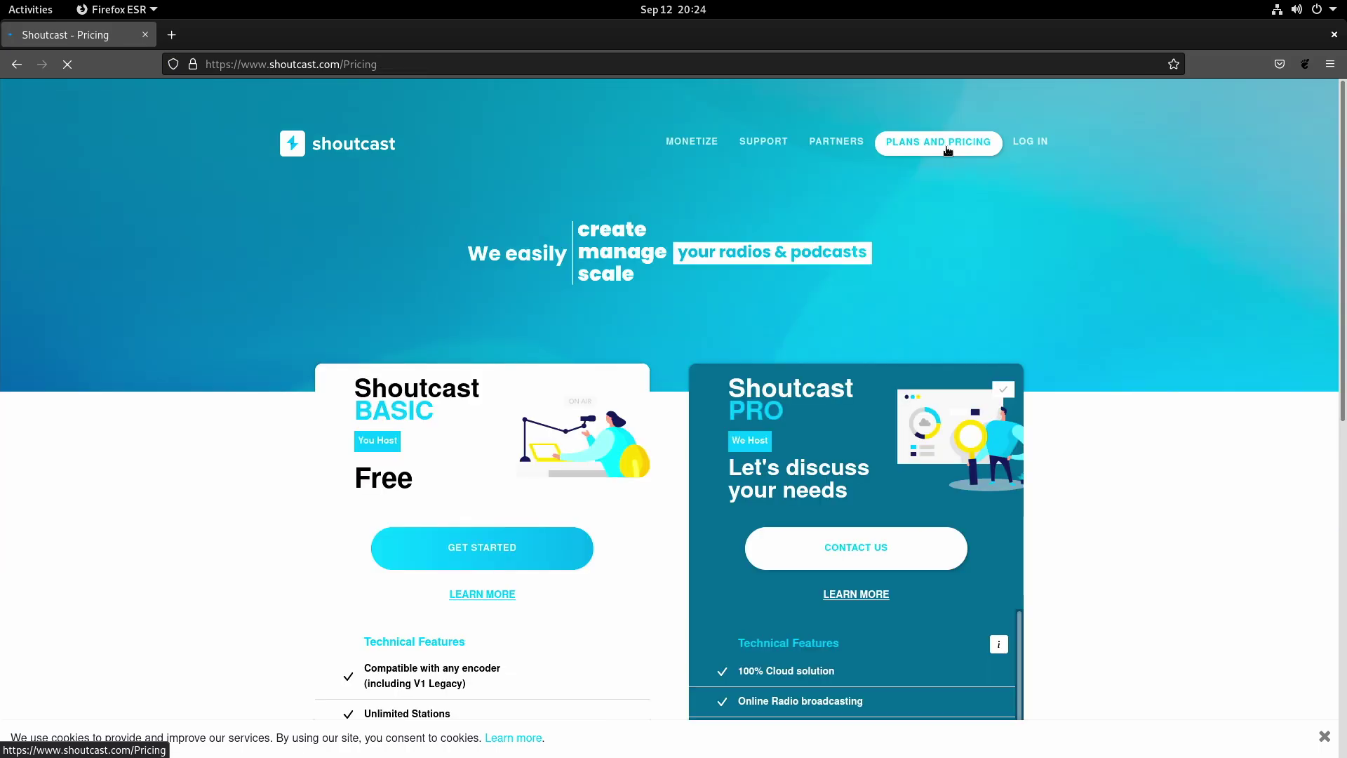
{"action": "scroll", "coordinate": [489, 515], "scroll_direction": "down", "scroll_amount": 5}
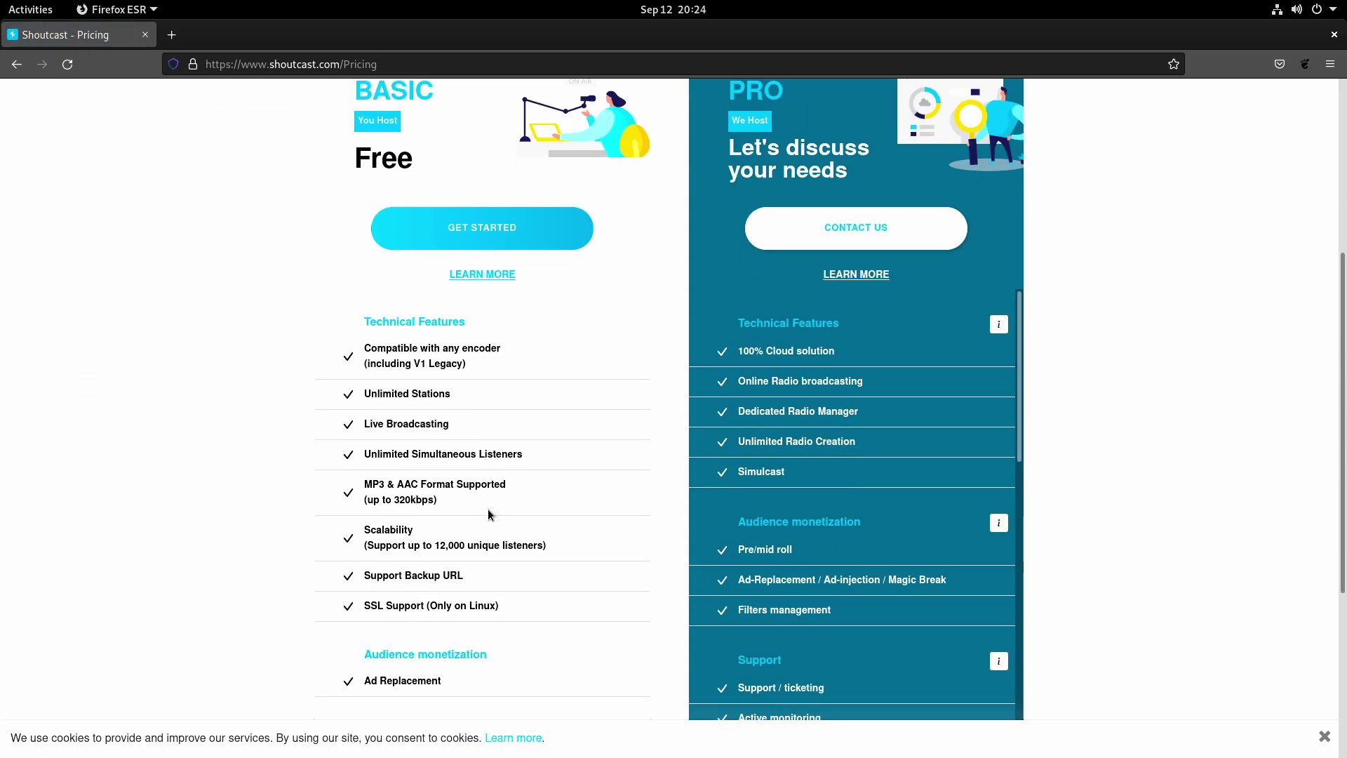
{"action": "scroll", "coordinate": [599, 501], "scroll_direction": "down", "scroll_amount": 4}
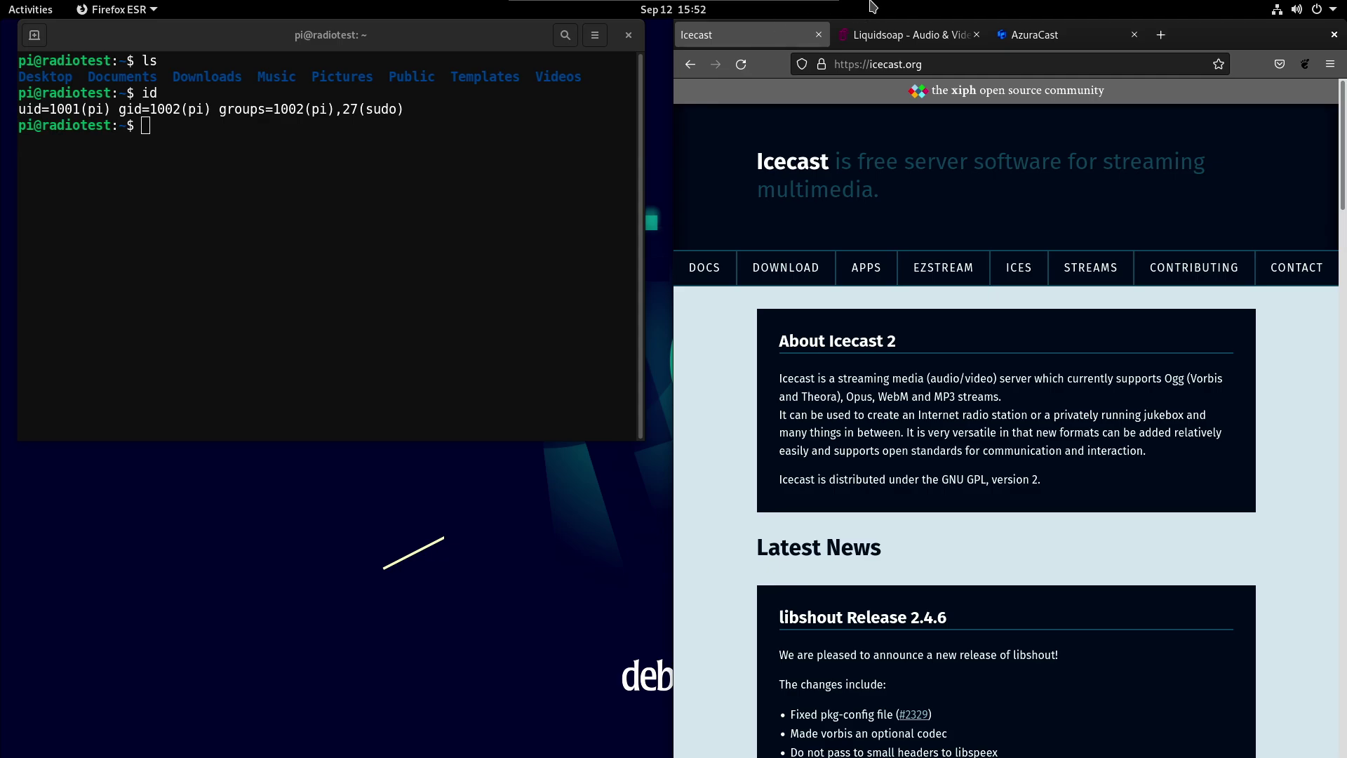
Switch to the Liquidsoap site and scroll down to its Examples on live shows and transitions.
{"action": "left_click", "coordinate": [919, 35]}
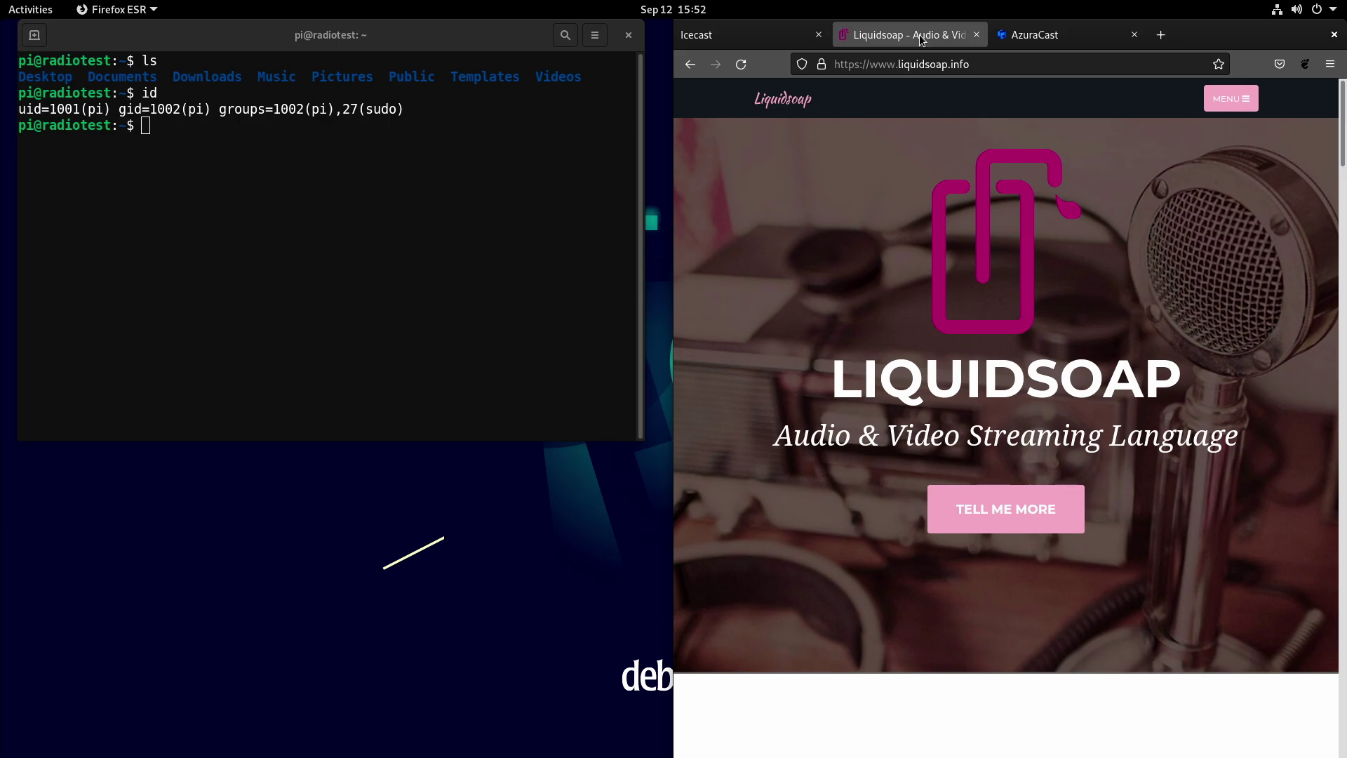
{"action": "scroll", "coordinate": [1029, 310], "scroll_direction": "down", "scroll_amount": 5}
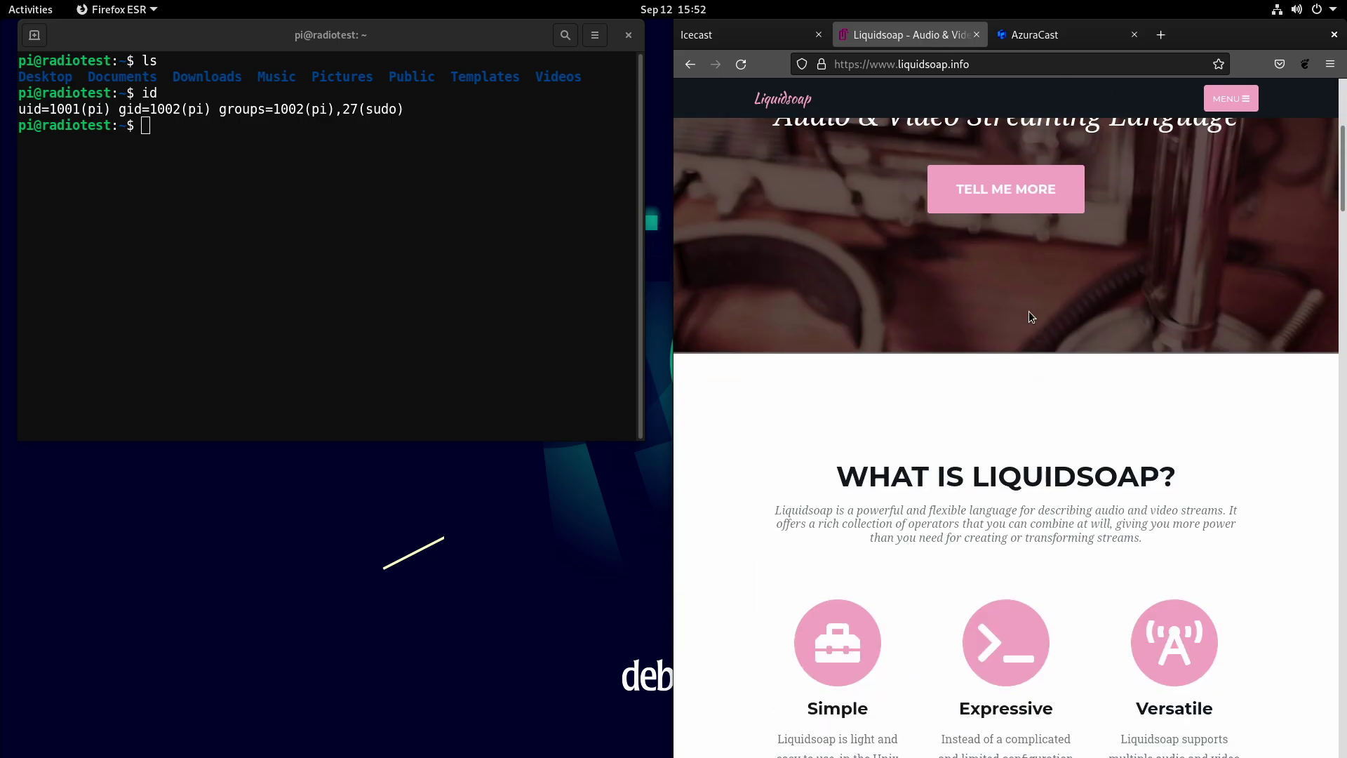
{"action": "scroll", "coordinate": [1029, 310], "scroll_direction": "down", "scroll_amount": 6}
{"action": "scroll", "coordinate": [1029, 310], "scroll_direction": "down", "scroll_amount": 5}
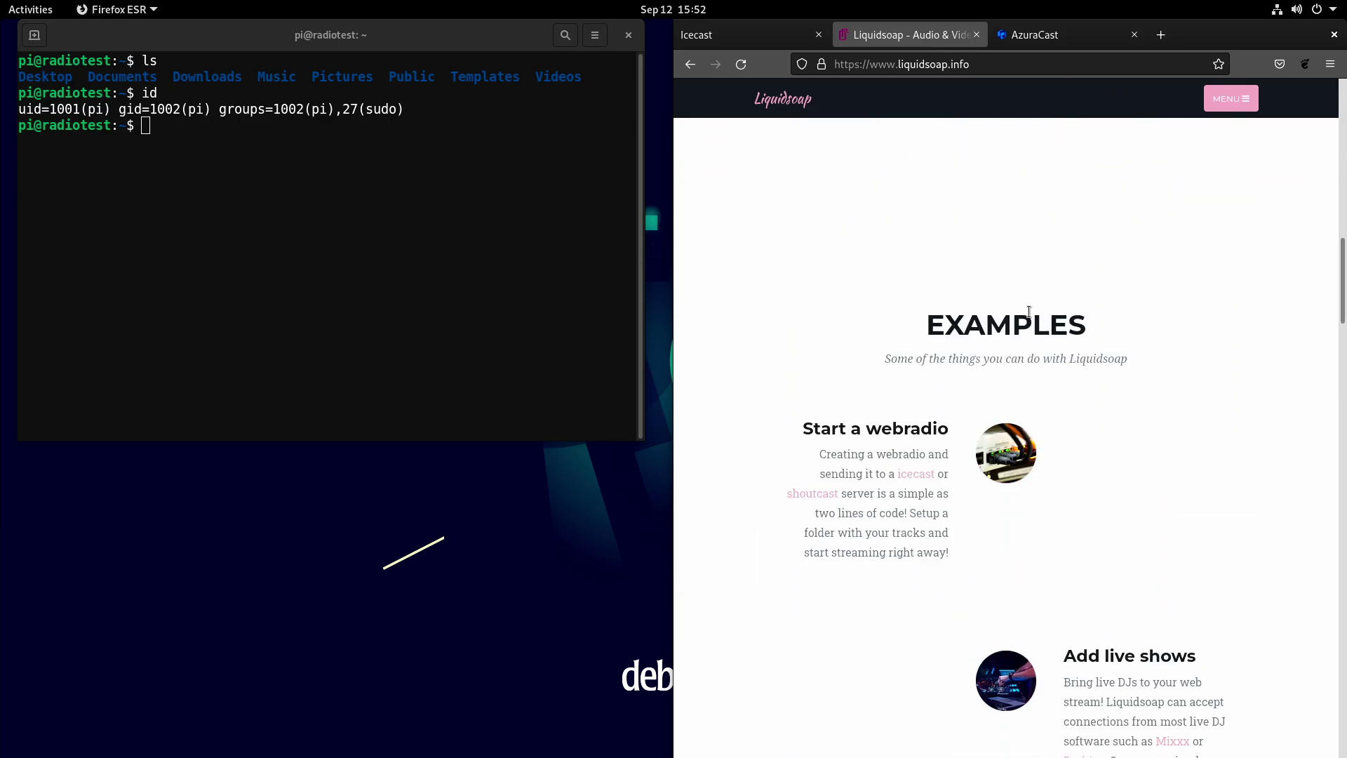
{"action": "scroll", "coordinate": [1029, 310], "scroll_direction": "down", "scroll_amount": 5}
{"action": "scroll", "coordinate": [969, 344], "scroll_direction": "up", "scroll_amount": 4}
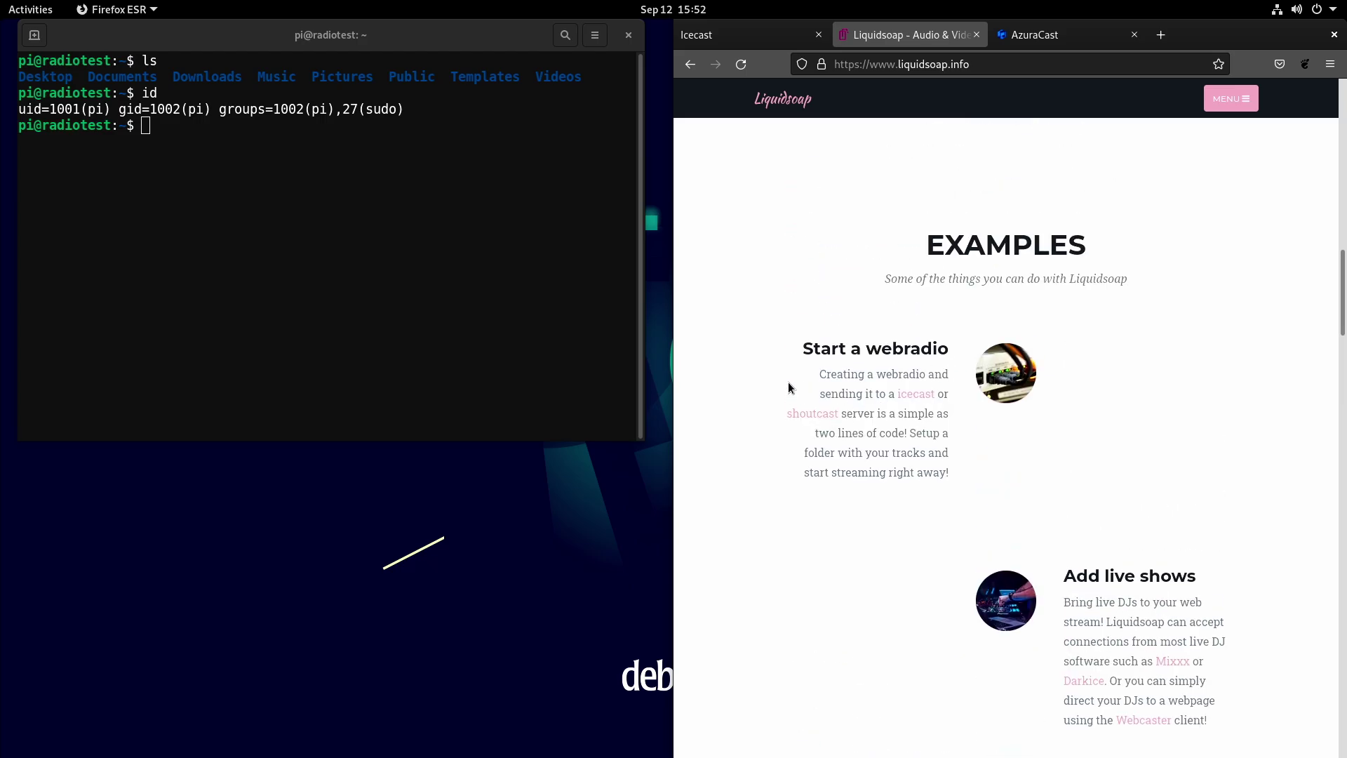
{"action": "scroll", "coordinate": [1163, 513], "scroll_direction": "down", "scroll_amount": 3}
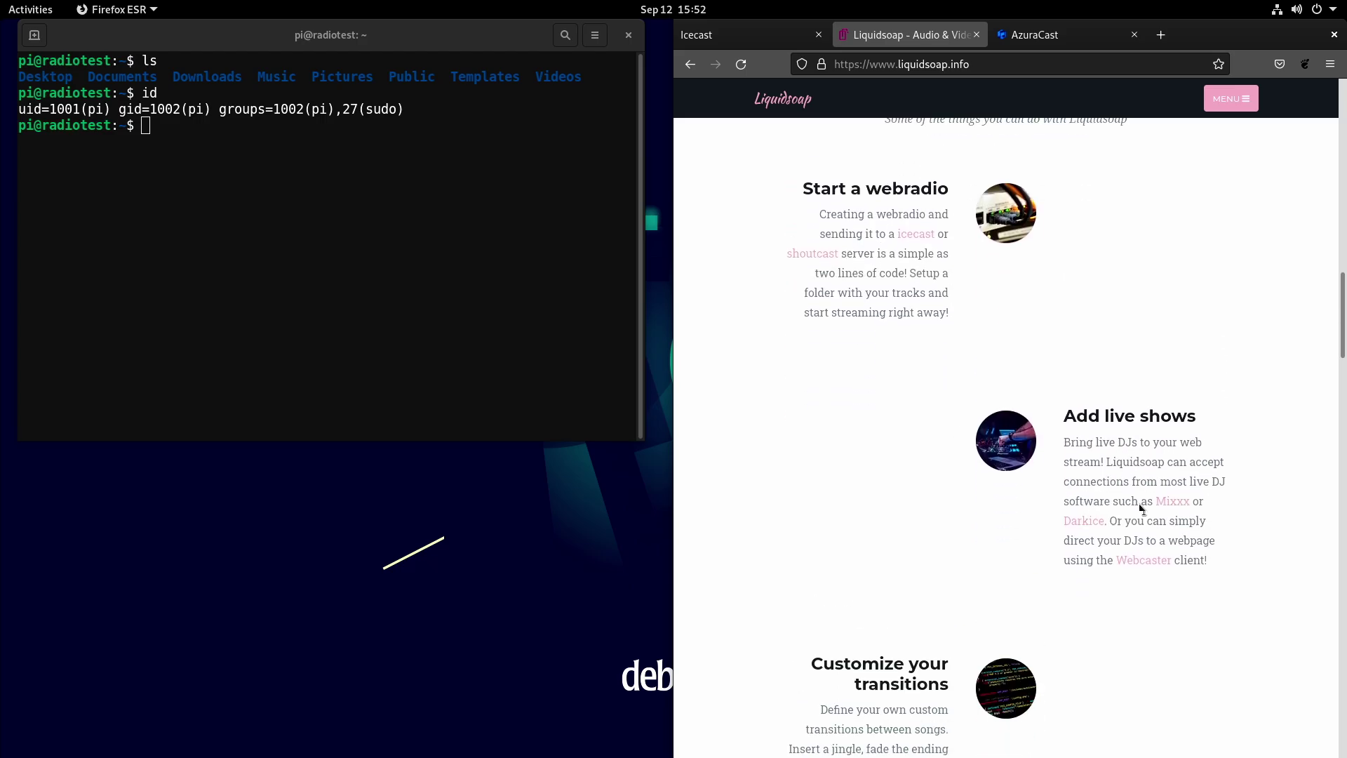
{"action": "scroll", "coordinate": [1141, 519], "scroll_direction": "down", "scroll_amount": 3}
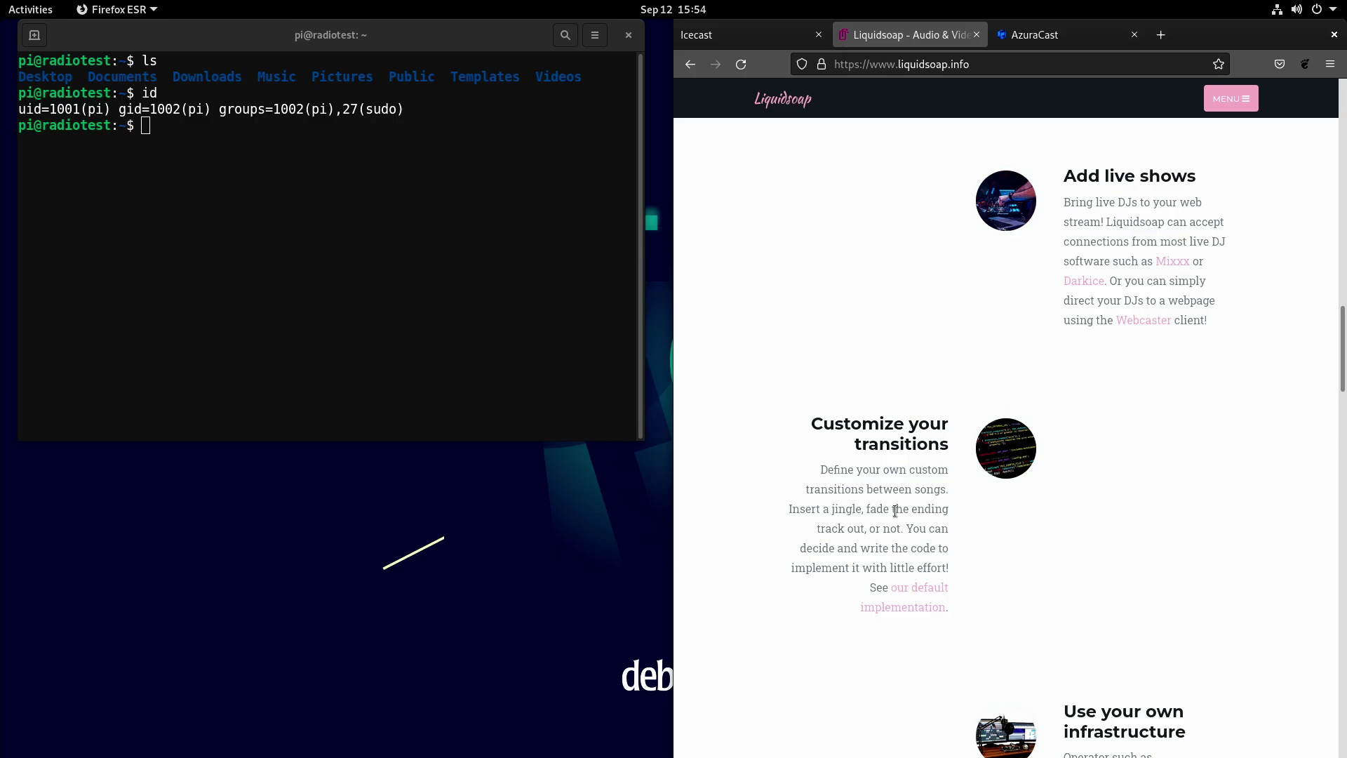
Scroll the Liquidsoap page down to the 'Use your own infrastructure' example.
{"action": "scroll", "coordinate": [895, 511], "scroll_direction": "down", "scroll_amount": 6}
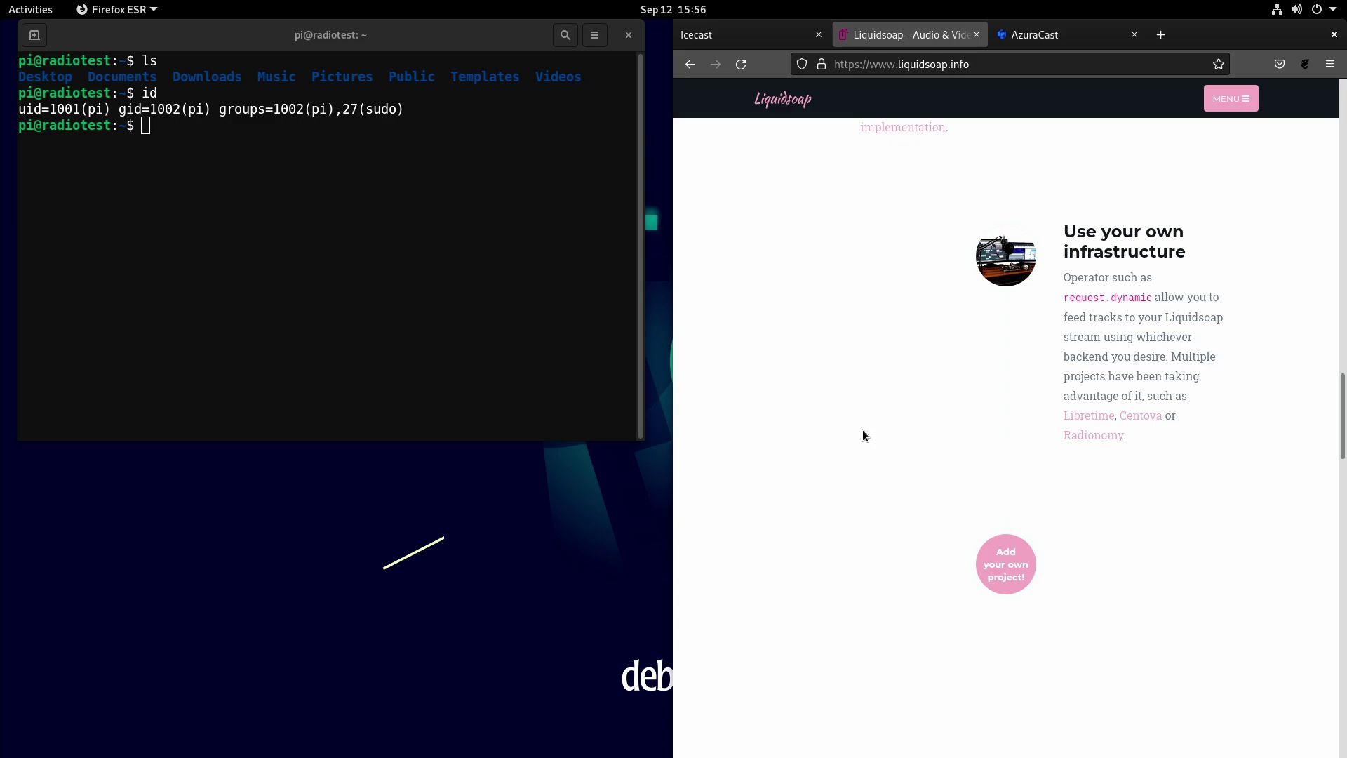
Scroll the Liquidsoap page around the stream diagrams, then switch to the AzuraCast site.
{"action": "scroll", "coordinate": [952, 344], "scroll_direction": "down", "scroll_amount": 10}
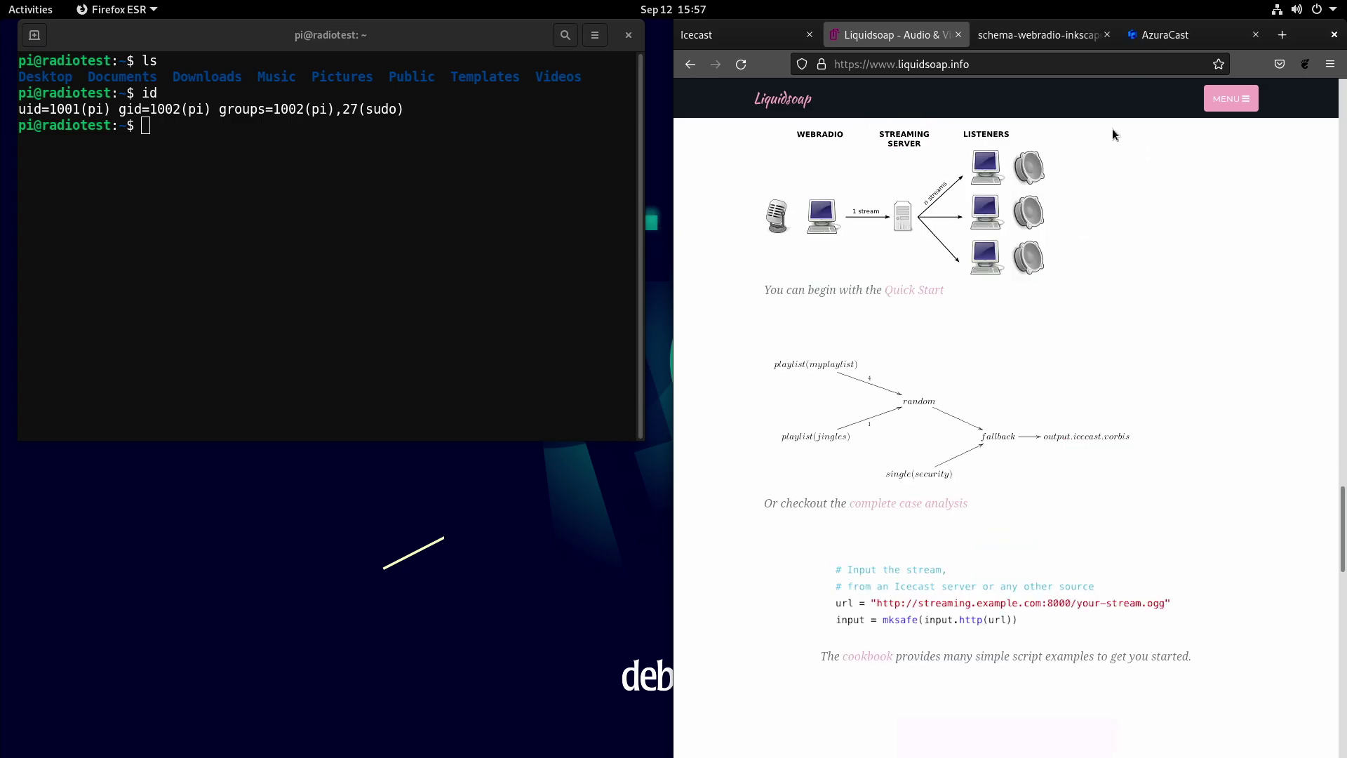
{"action": "scroll", "coordinate": [960, 501], "scroll_direction": "down", "scroll_amount": 3}
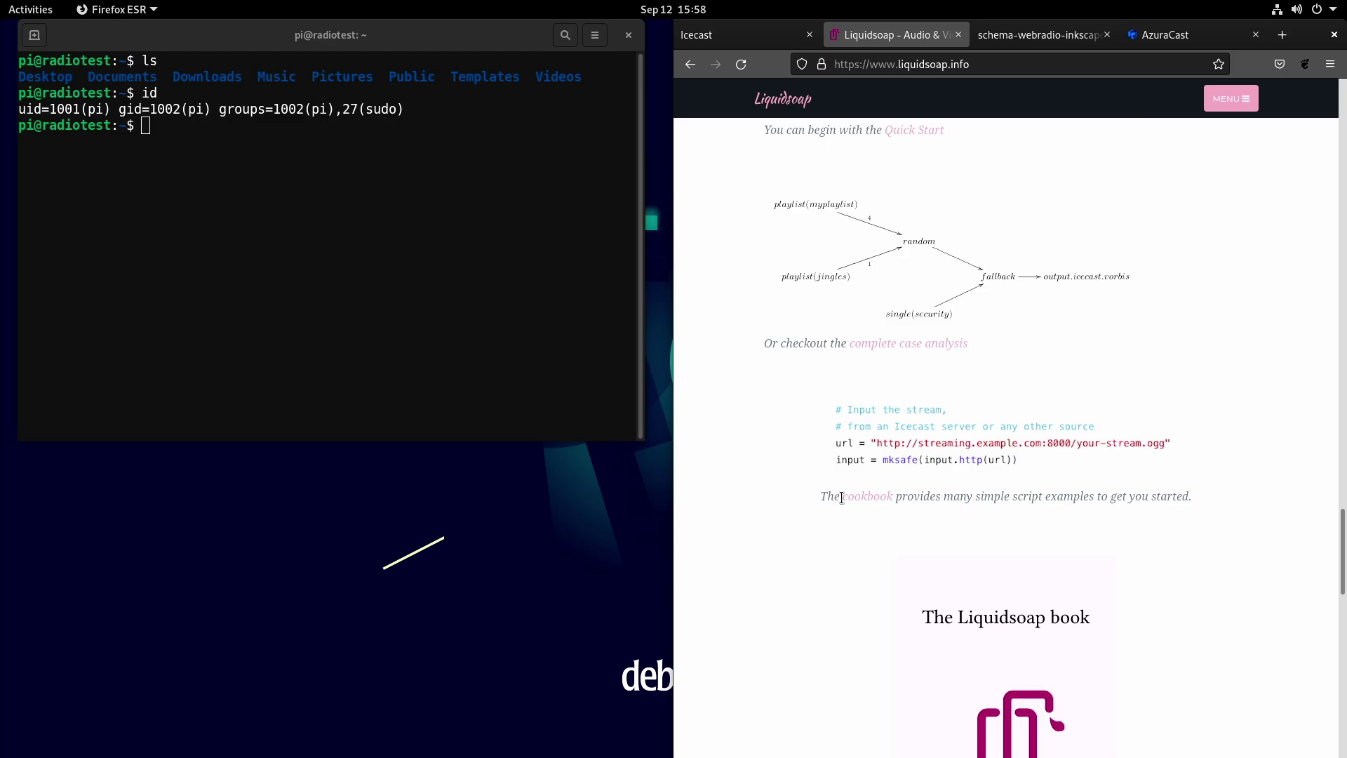
{"action": "scroll", "coordinate": [836, 500], "scroll_direction": "up", "scroll_amount": 3}
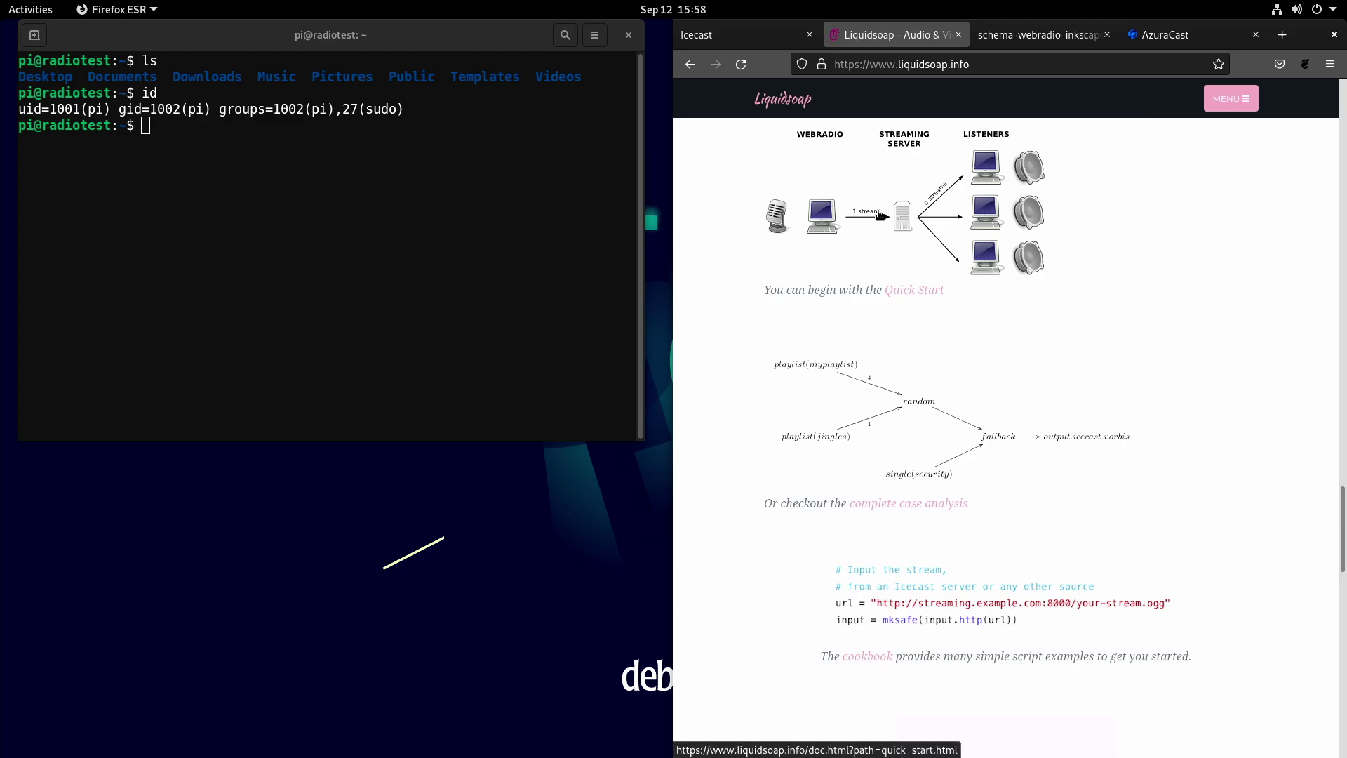
{"action": "scroll", "coordinate": [880, 215], "scroll_direction": "up", "scroll_amount": 10}
{"action": "left_click", "coordinate": [1172, 38]}
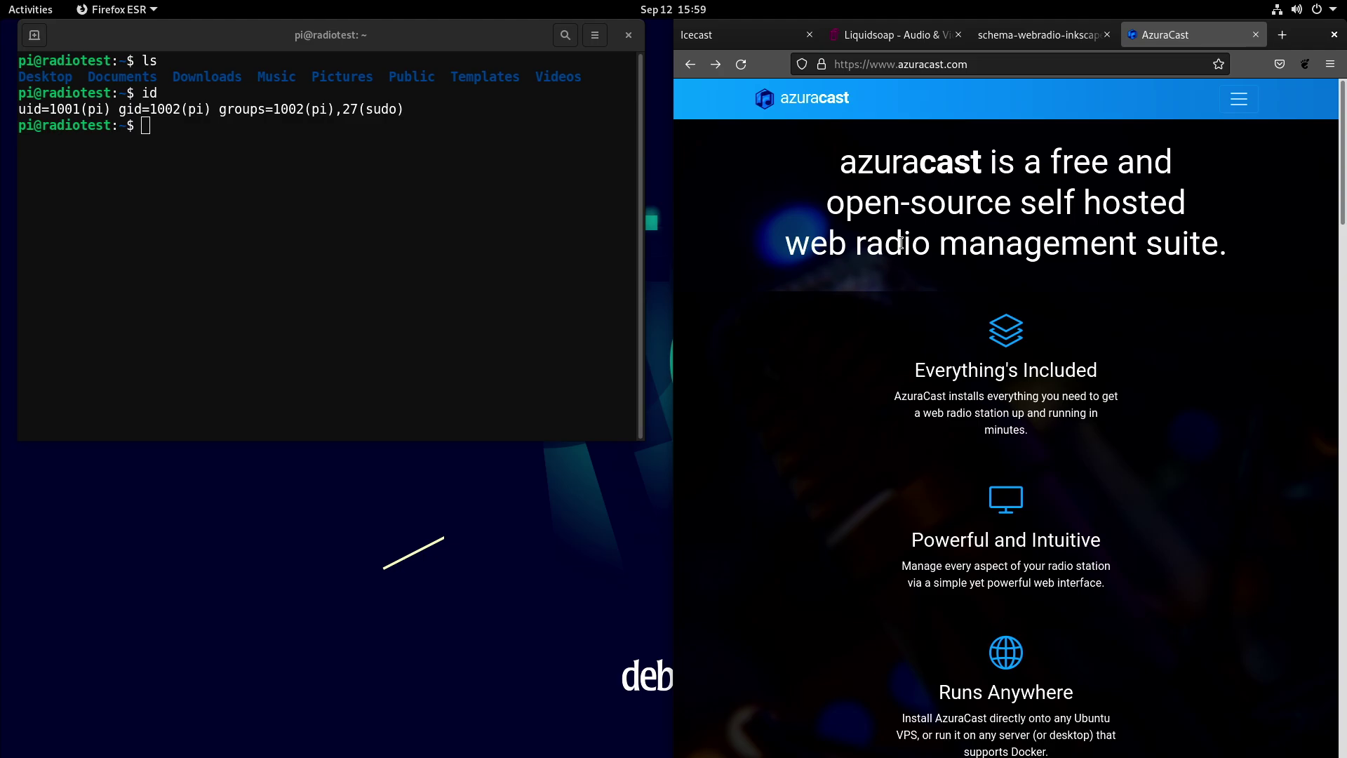
Scroll through the AzuraCast homepage feature sections and back up.
{"action": "scroll", "coordinate": [1008, 336], "scroll_direction": "down", "scroll_amount": 10}
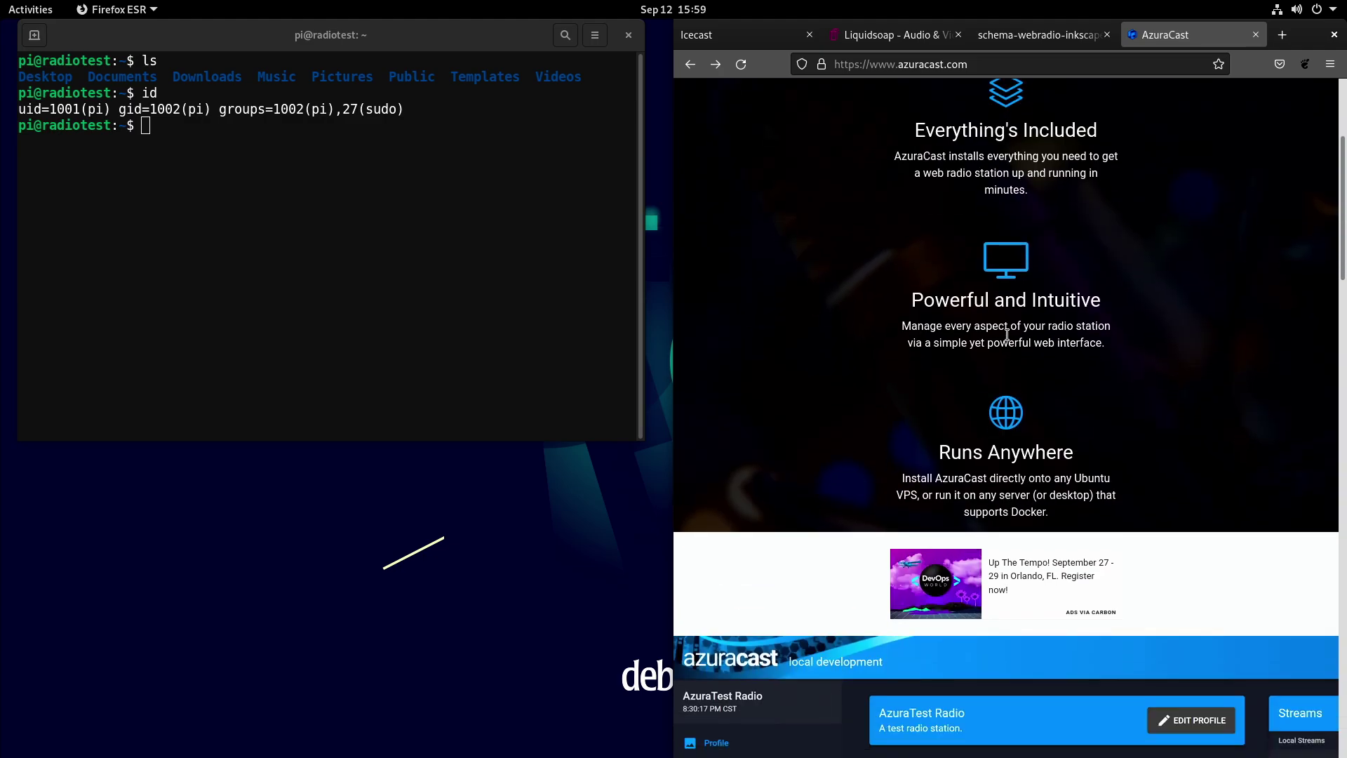
{"action": "scroll", "coordinate": [922, 419], "scroll_direction": "down", "scroll_amount": 3}
{"action": "scroll", "coordinate": [922, 418], "scroll_direction": "up", "scroll_amount": 12}
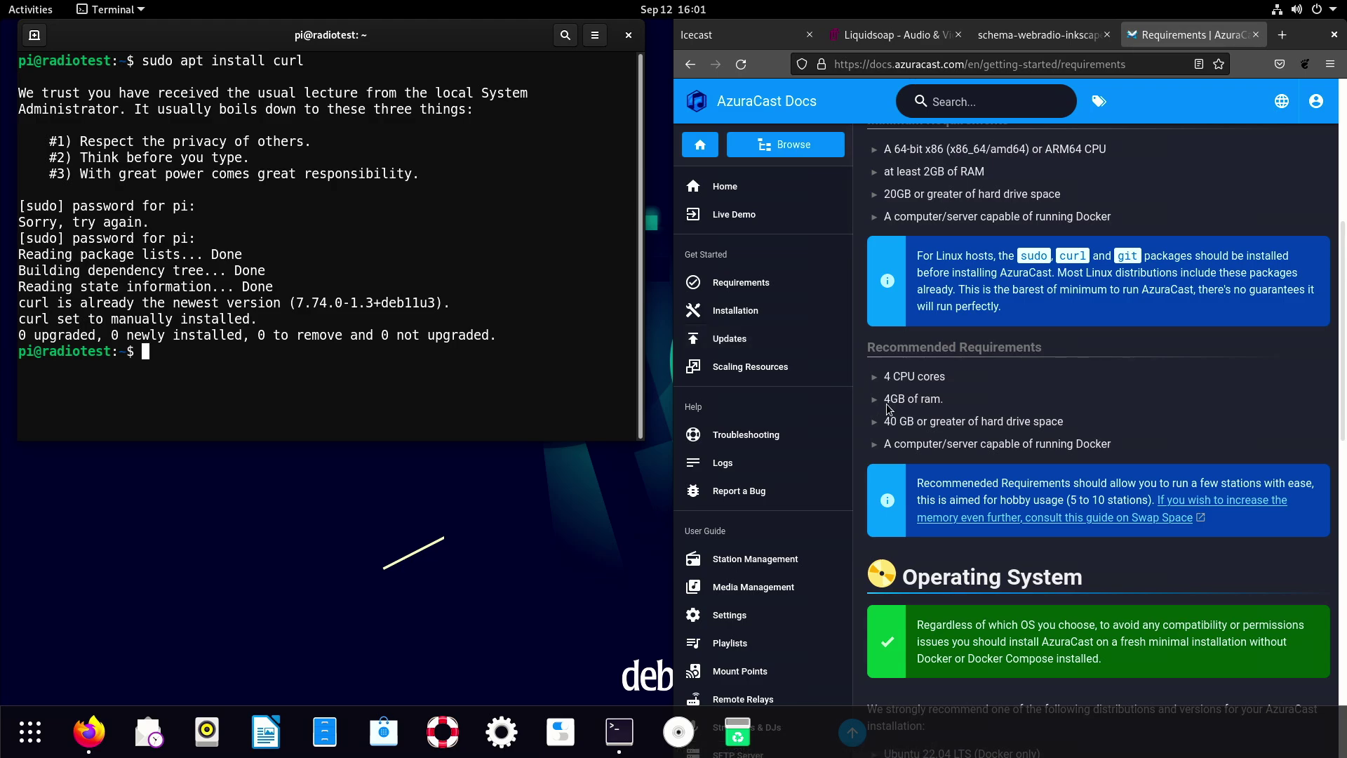
Scroll through the install requirements on the AzuraCast Docs page.
{"action": "scroll", "coordinate": [937, 421], "scroll_direction": "down", "scroll_amount": 3}
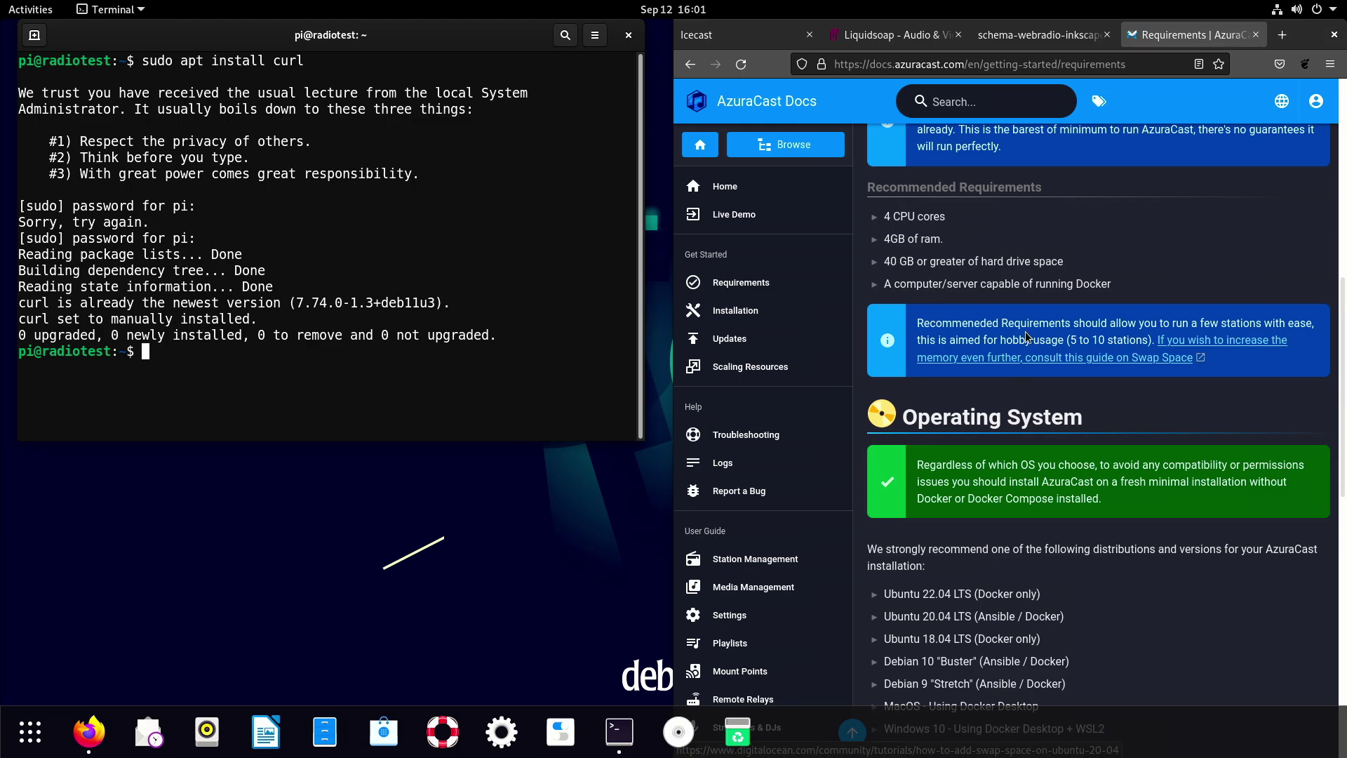
{"action": "scroll", "coordinate": [910, 436], "scroll_direction": "down", "scroll_amount": 3}
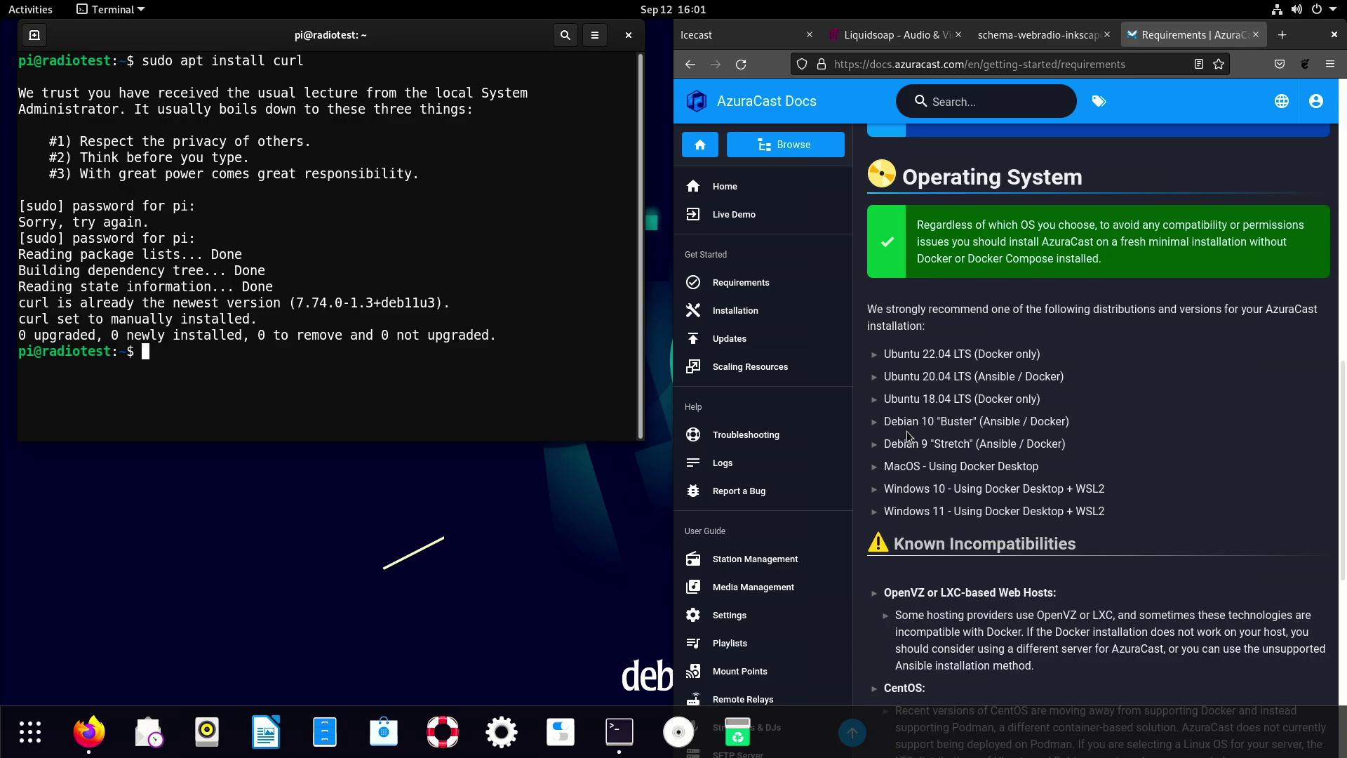
{"action": "scroll", "coordinate": [909, 437], "scroll_direction": "down", "scroll_amount": 7}
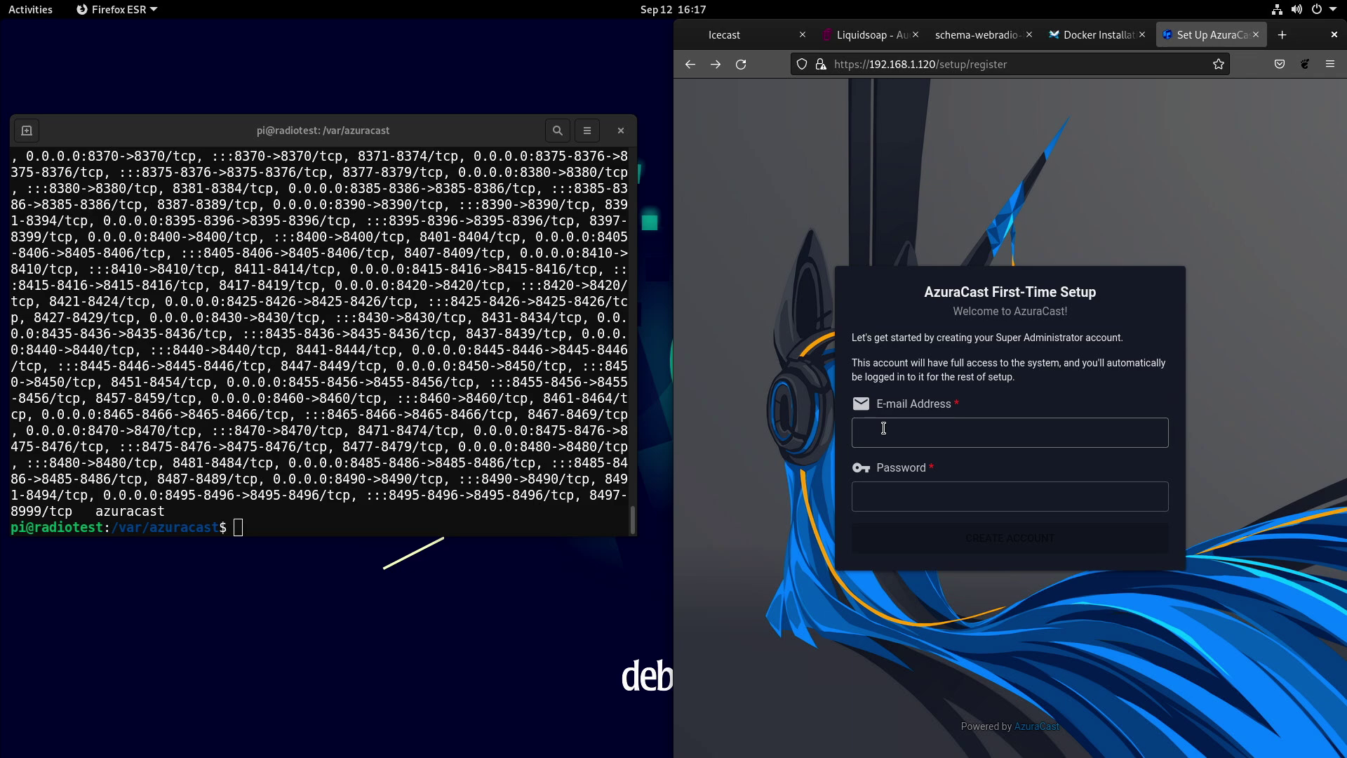
Enter the administrator's e-mail address in the First-Time Setup form.
{"action": "left_click", "coordinate": [884, 428]}
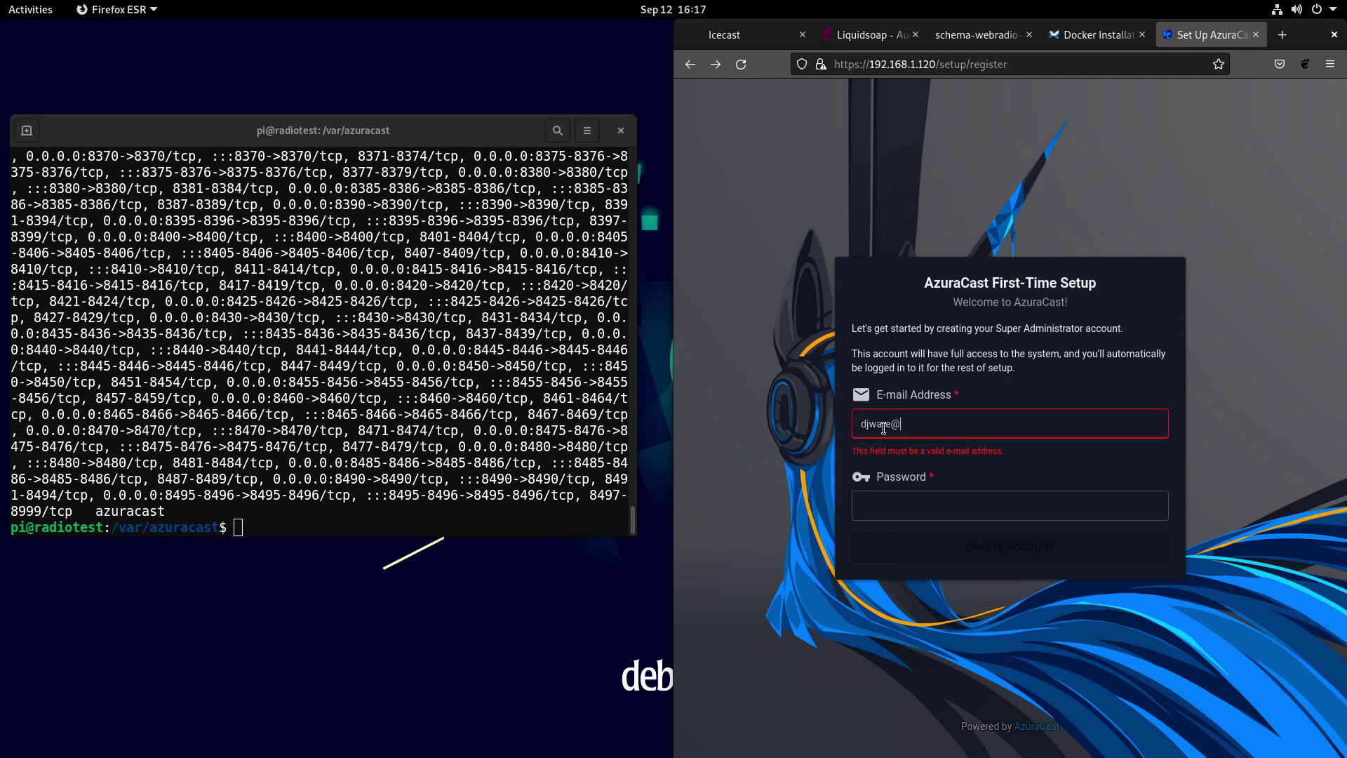
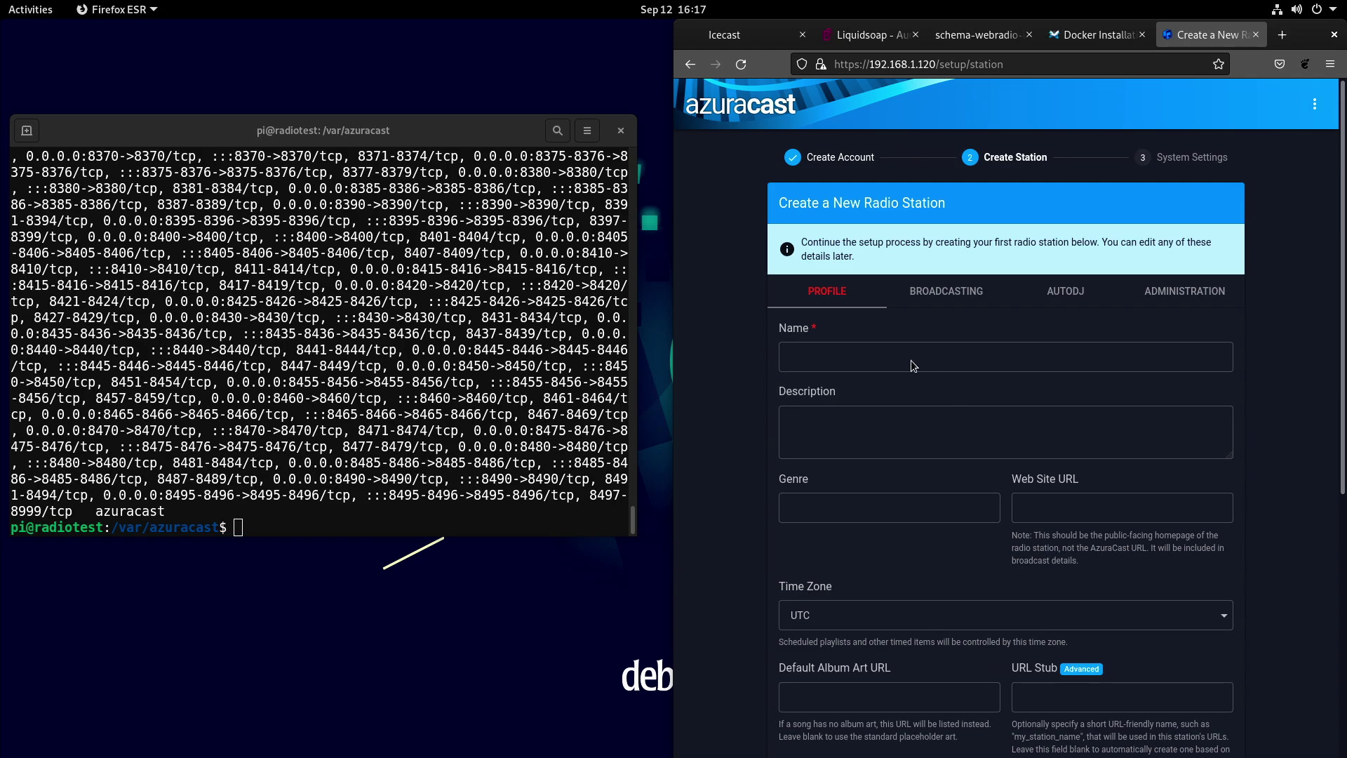
Name the station 'Cyber Radio', describe it as 'CyberGizmo Radio and Live Podcast Streams', genre 'podcasts'.
{"action": "left_click", "coordinate": [890, 352]}
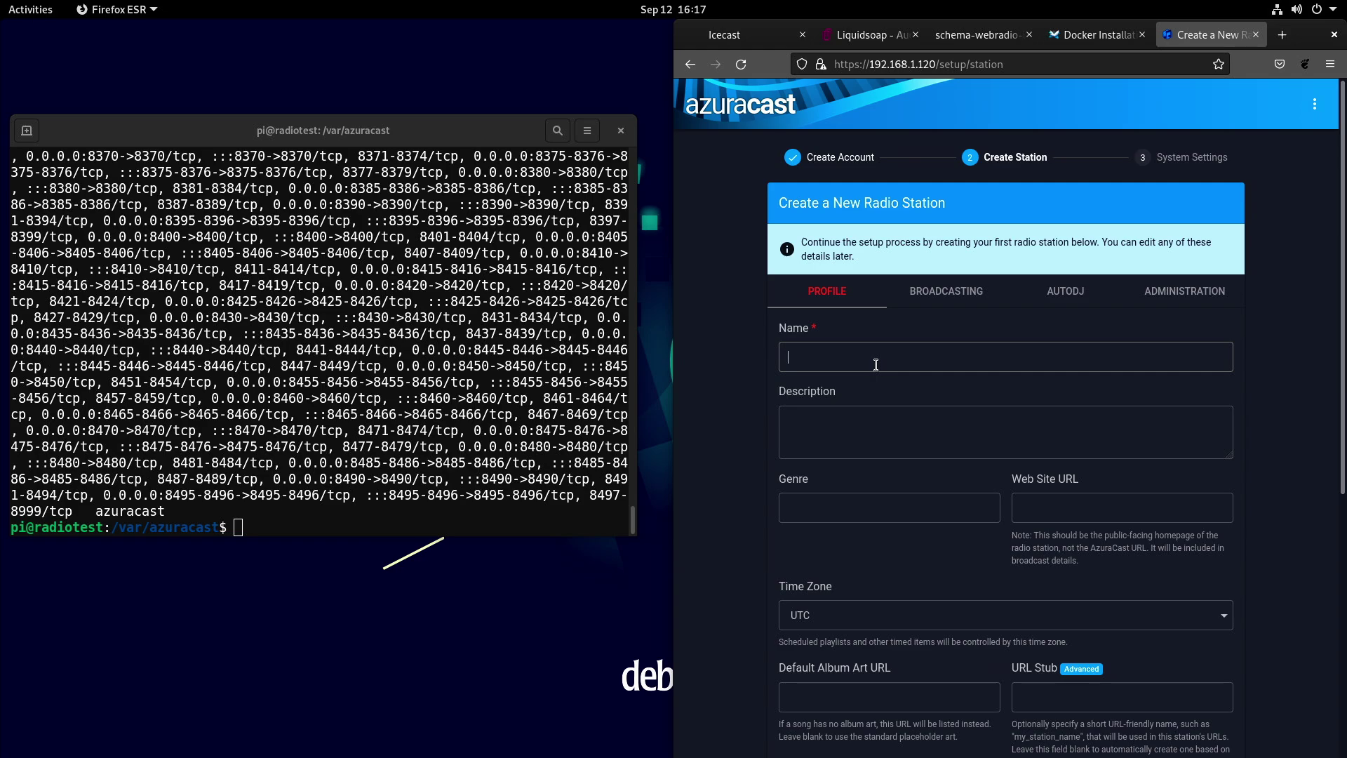
{"action": "type", "text": "Cy"}
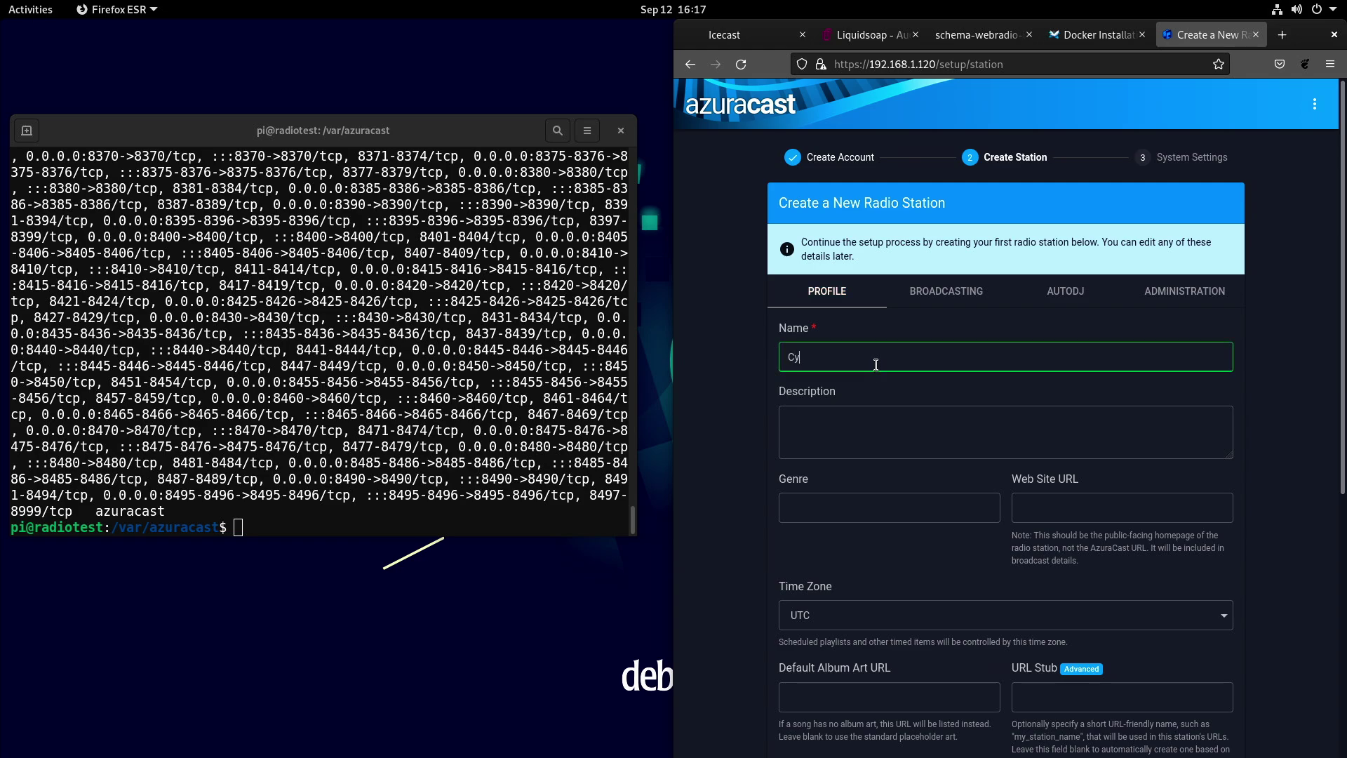
{"action": "type", "text": "ber Radio"}
{"action": "key", "text": "Tab"}
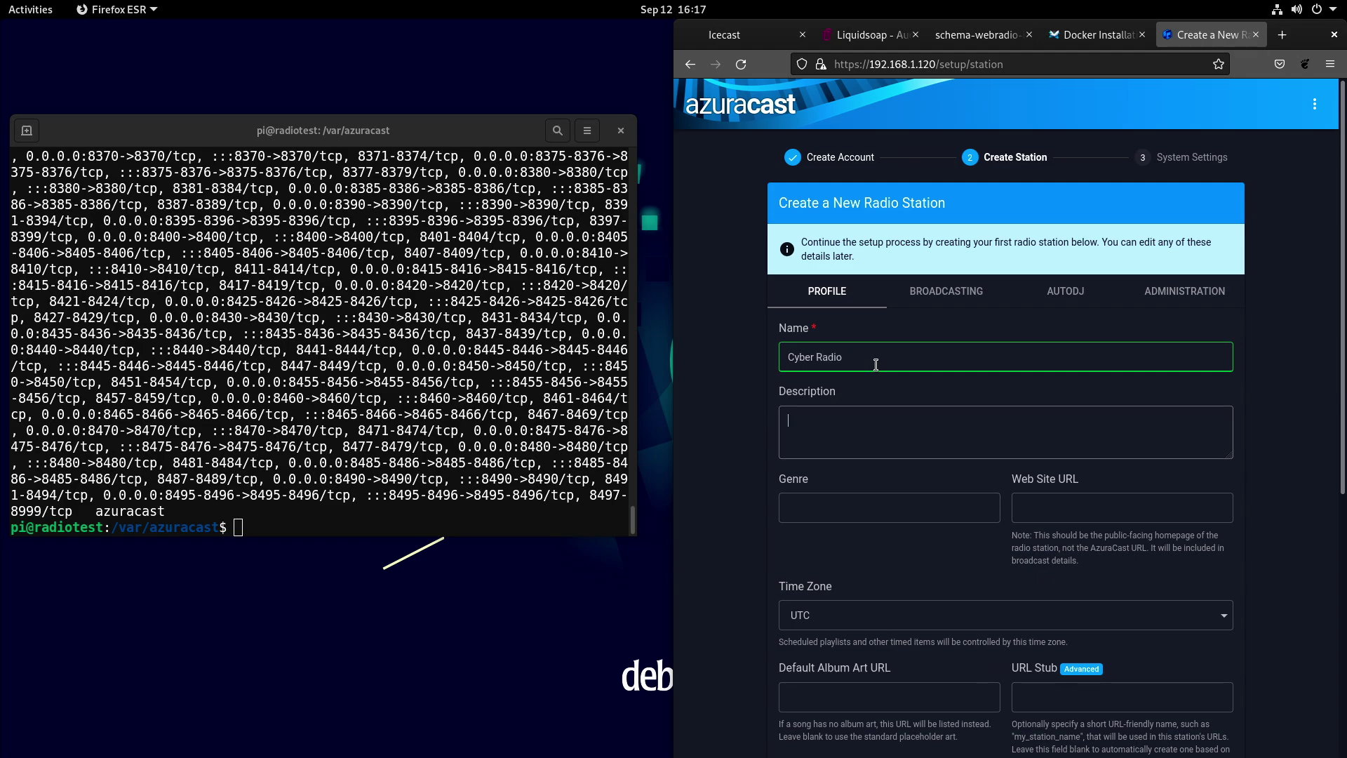
{"action": "type", "text": "Cybe"}
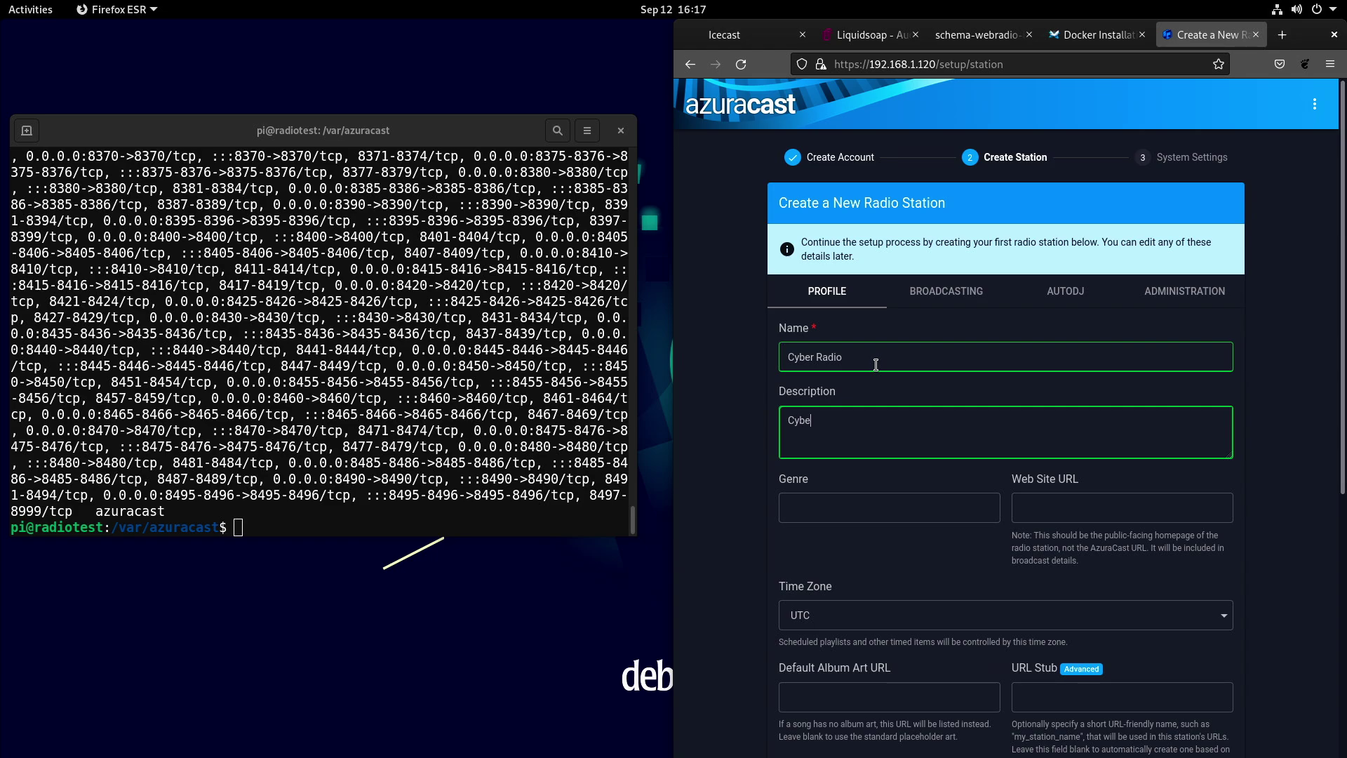
{"action": "type", "text": "rGizmo Radio and Live Podc"}
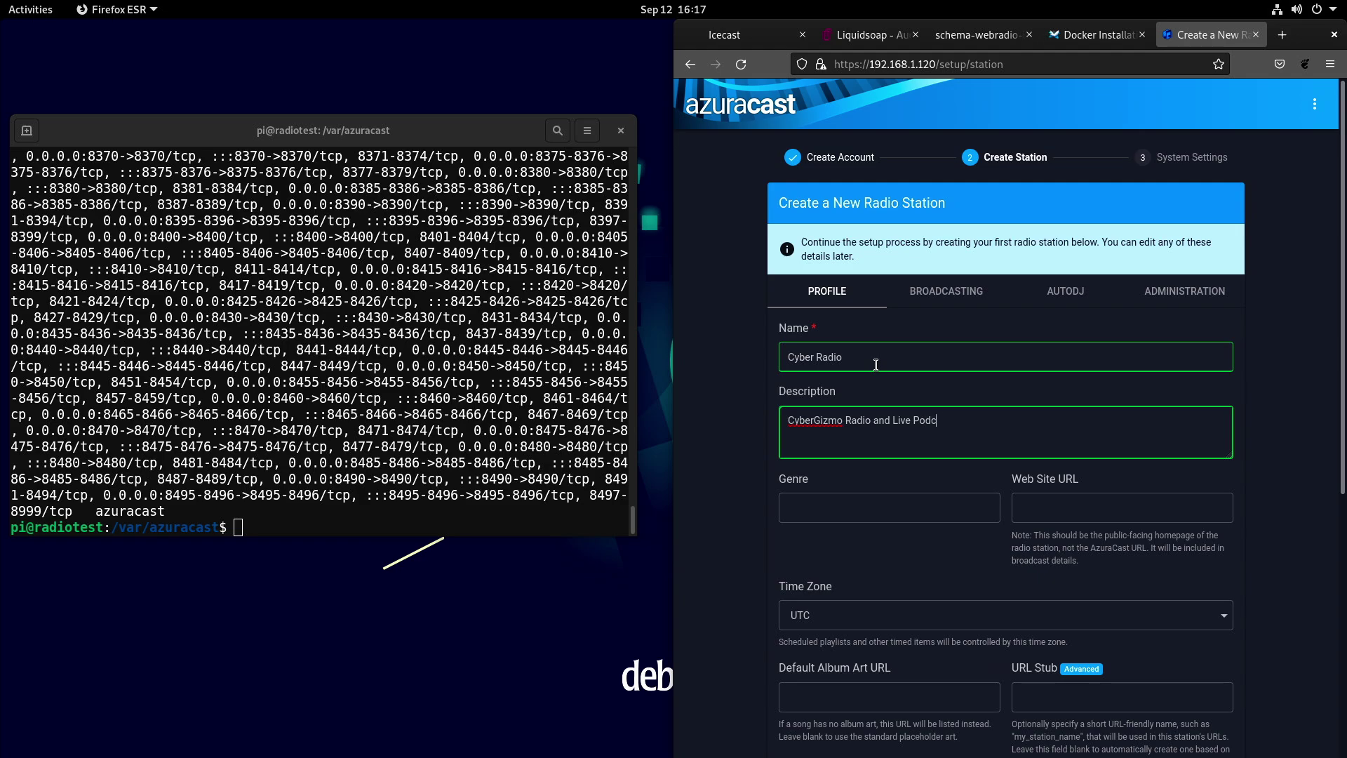
{"action": "type", "text": "ast Streams"}
{"action": "key", "text": "Tab"}
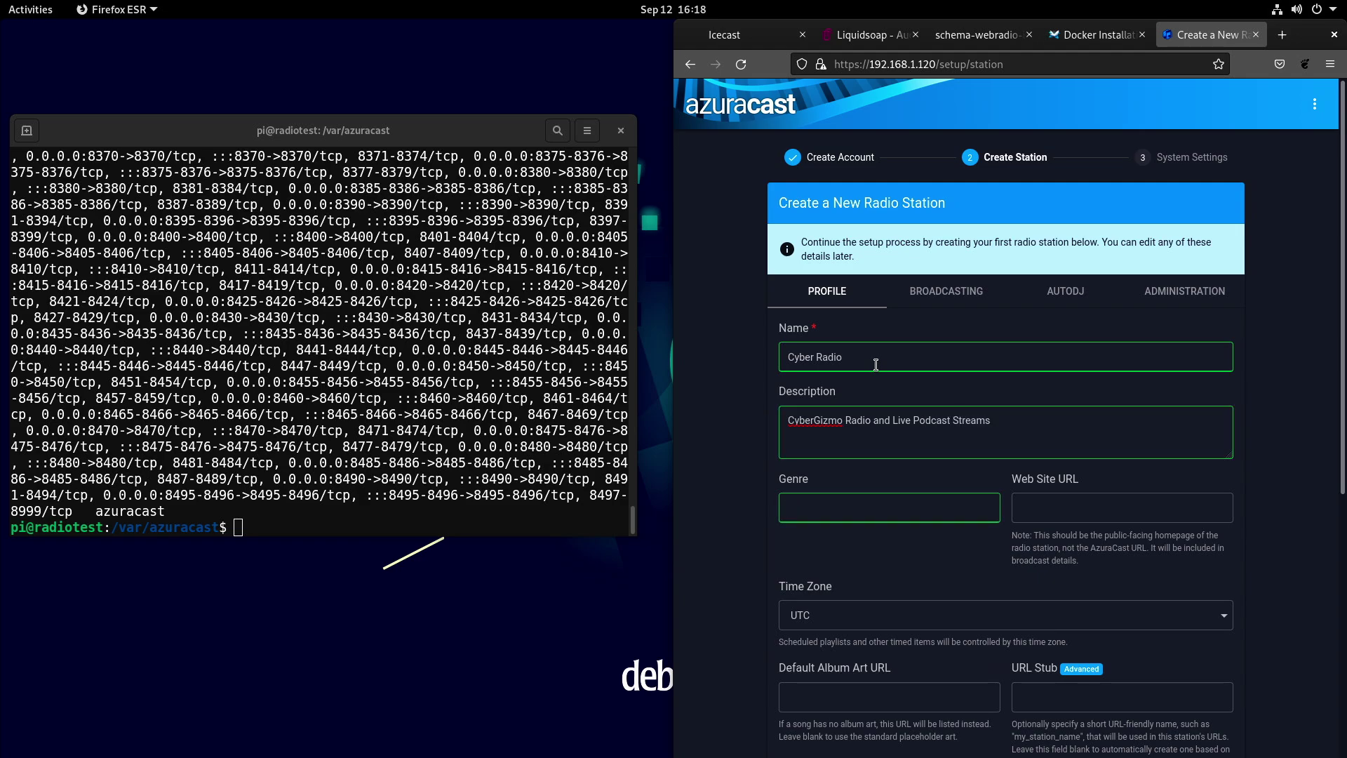
{"action": "type", "text": "podcasts"}
{"action": "key", "text": "Tab"}
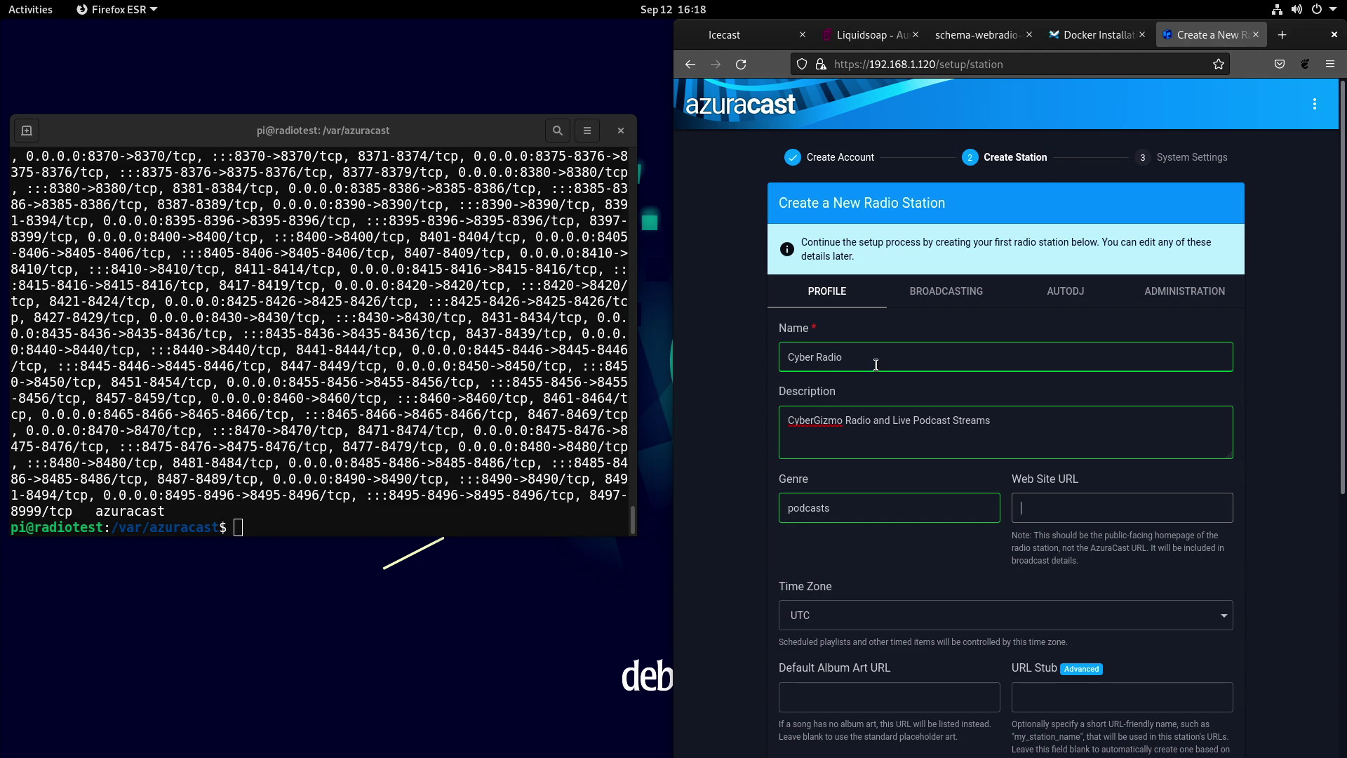
Keep the station time zone at UTC and scroll to the bottom of the form.
{"action": "left_click", "coordinate": [852, 615]}
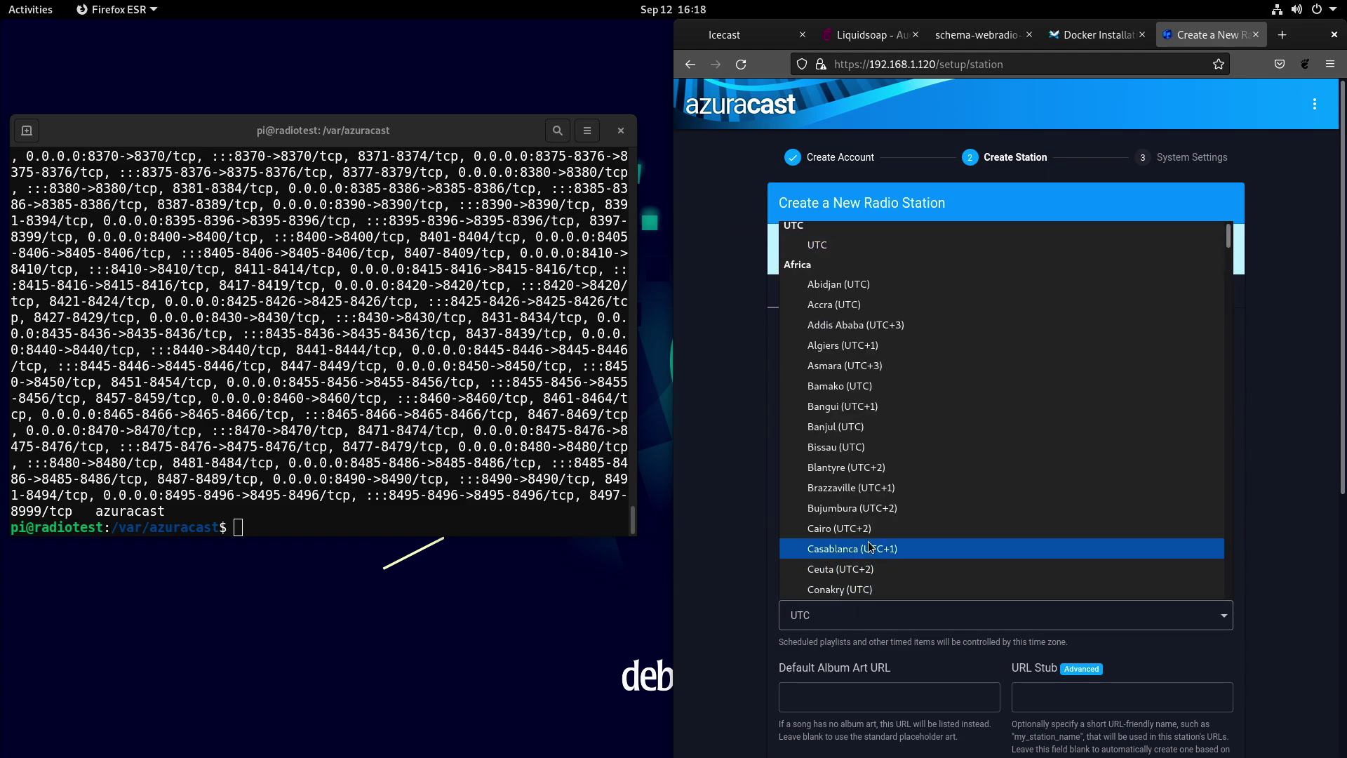
{"action": "scroll", "coordinate": [870, 545], "scroll_direction": "down", "scroll_amount": 5}
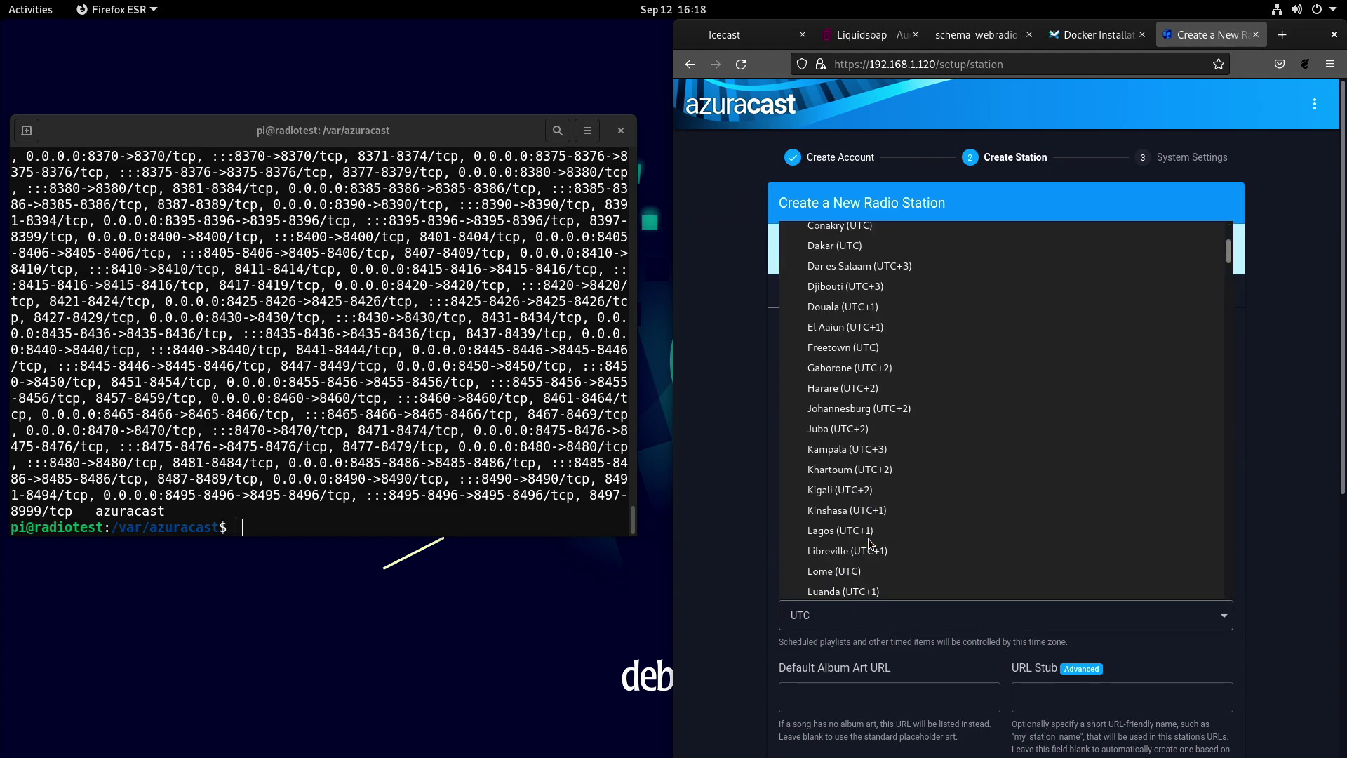
{"action": "scroll", "coordinate": [870, 544], "scroll_direction": "down", "scroll_amount": 5}
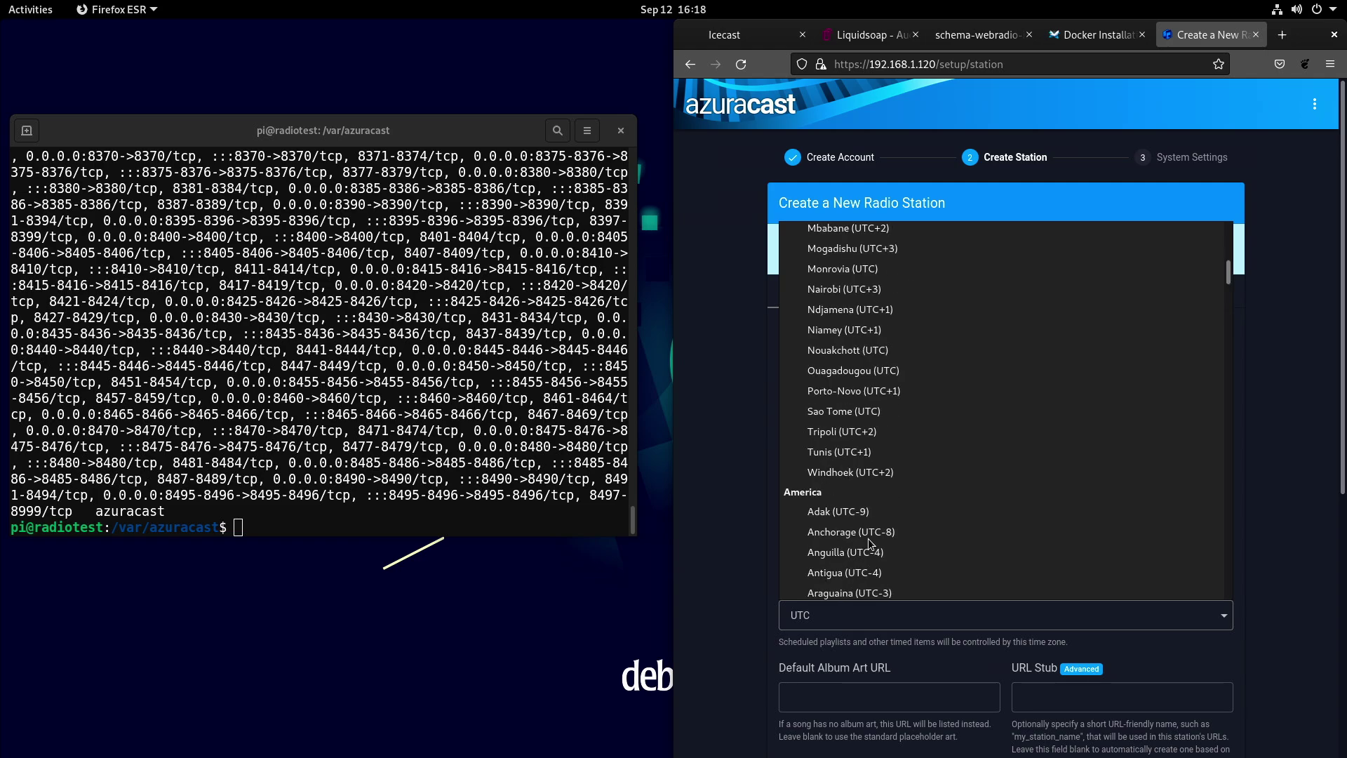
{"action": "left_click", "coordinate": [727, 539]}
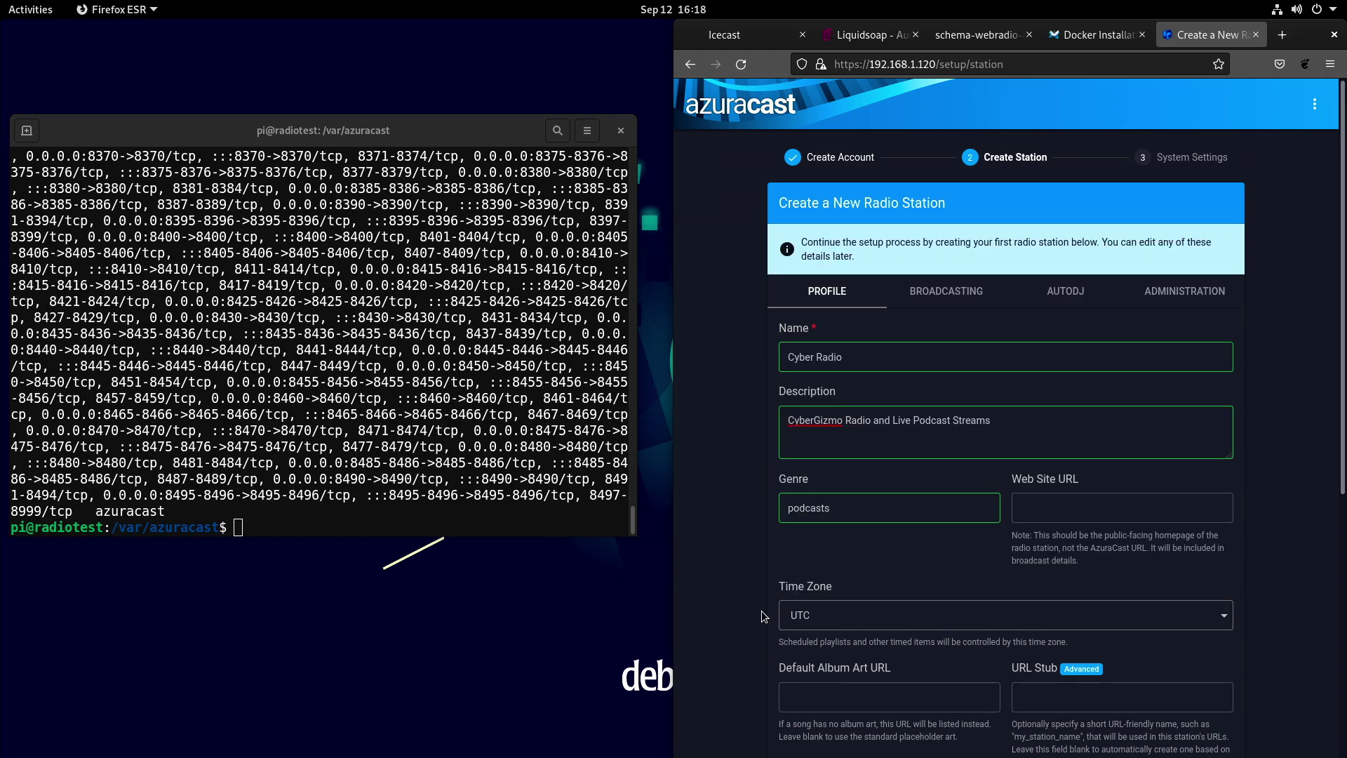
{"action": "scroll", "coordinate": [773, 651], "scroll_direction": "down", "scroll_amount": 3}
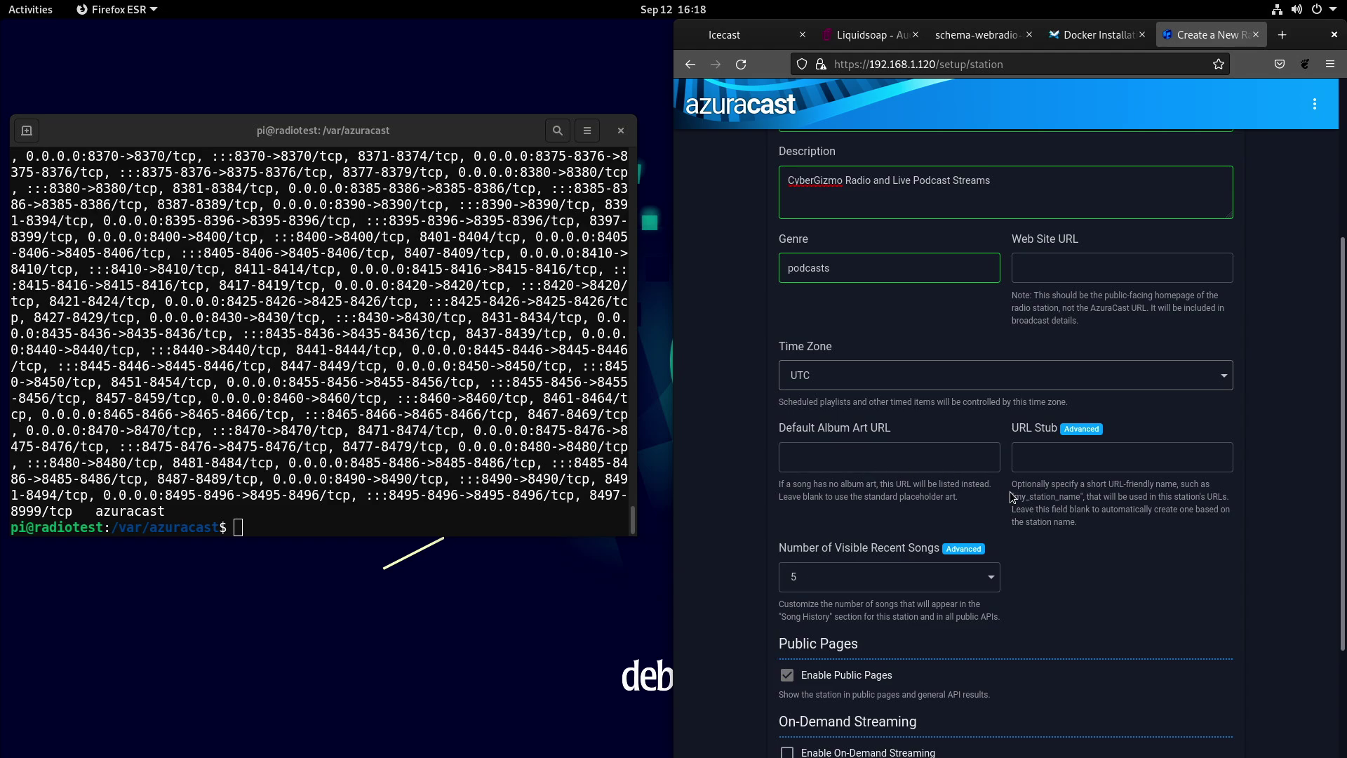
{"action": "scroll", "coordinate": [1086, 616], "scroll_direction": "down", "scroll_amount": 2}
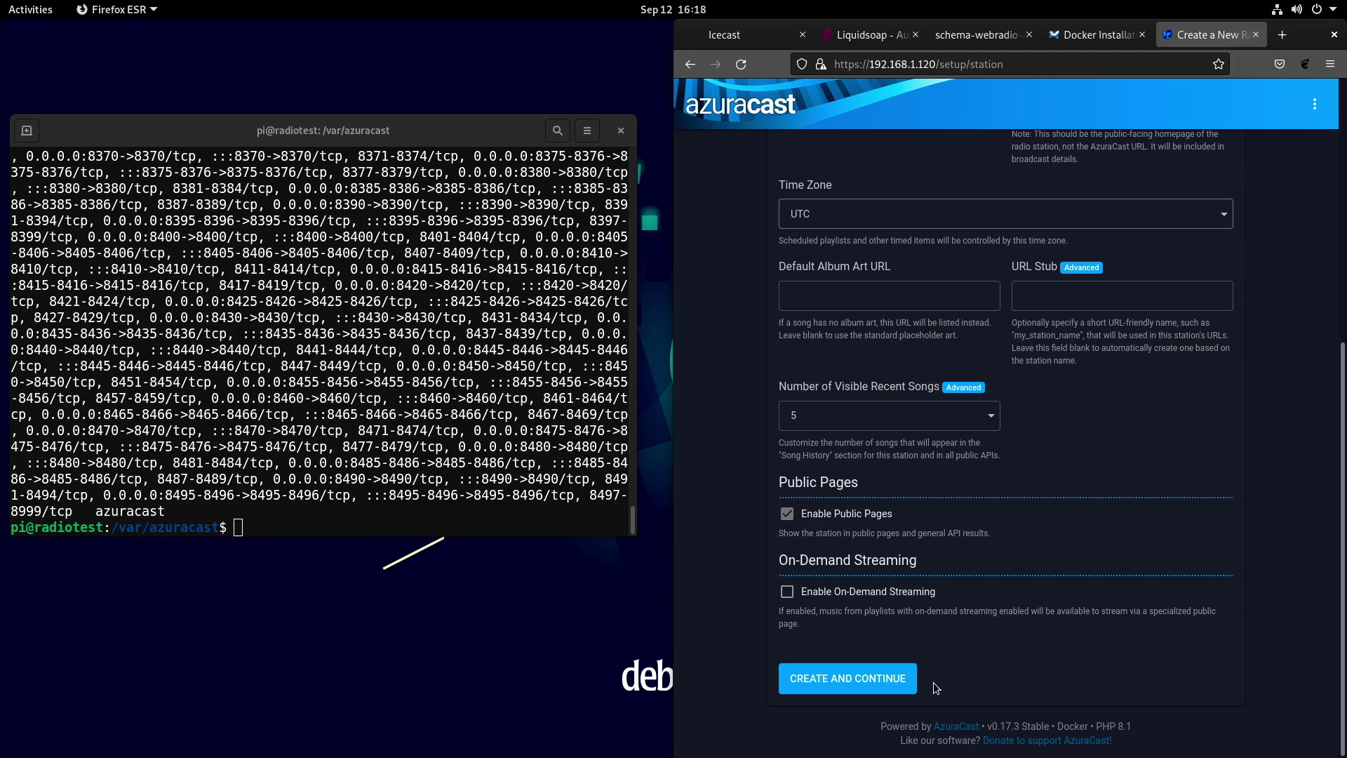
{"action": "left_click", "coordinate": [847, 679]}
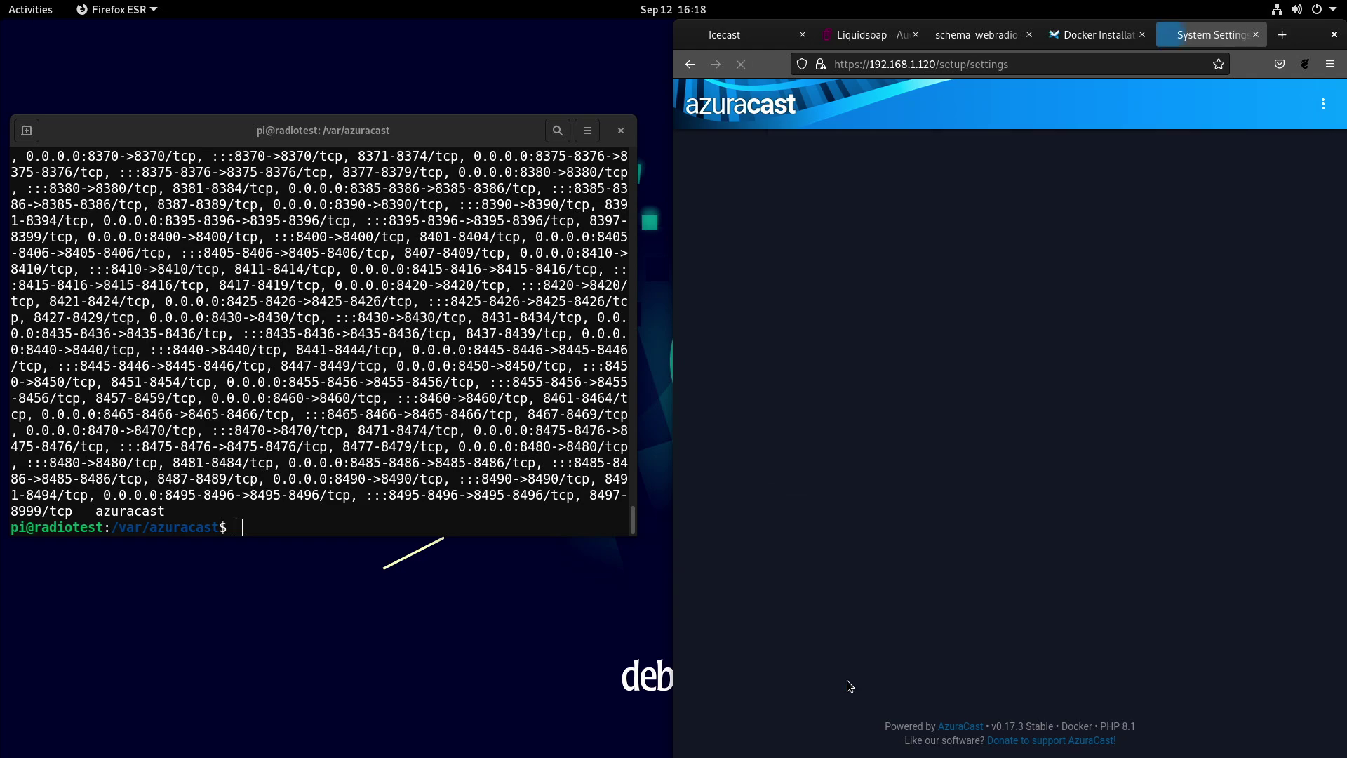
{"action": "left_click", "coordinate": [781, 357]}
{"action": "type", "text": "http://radiotest"}
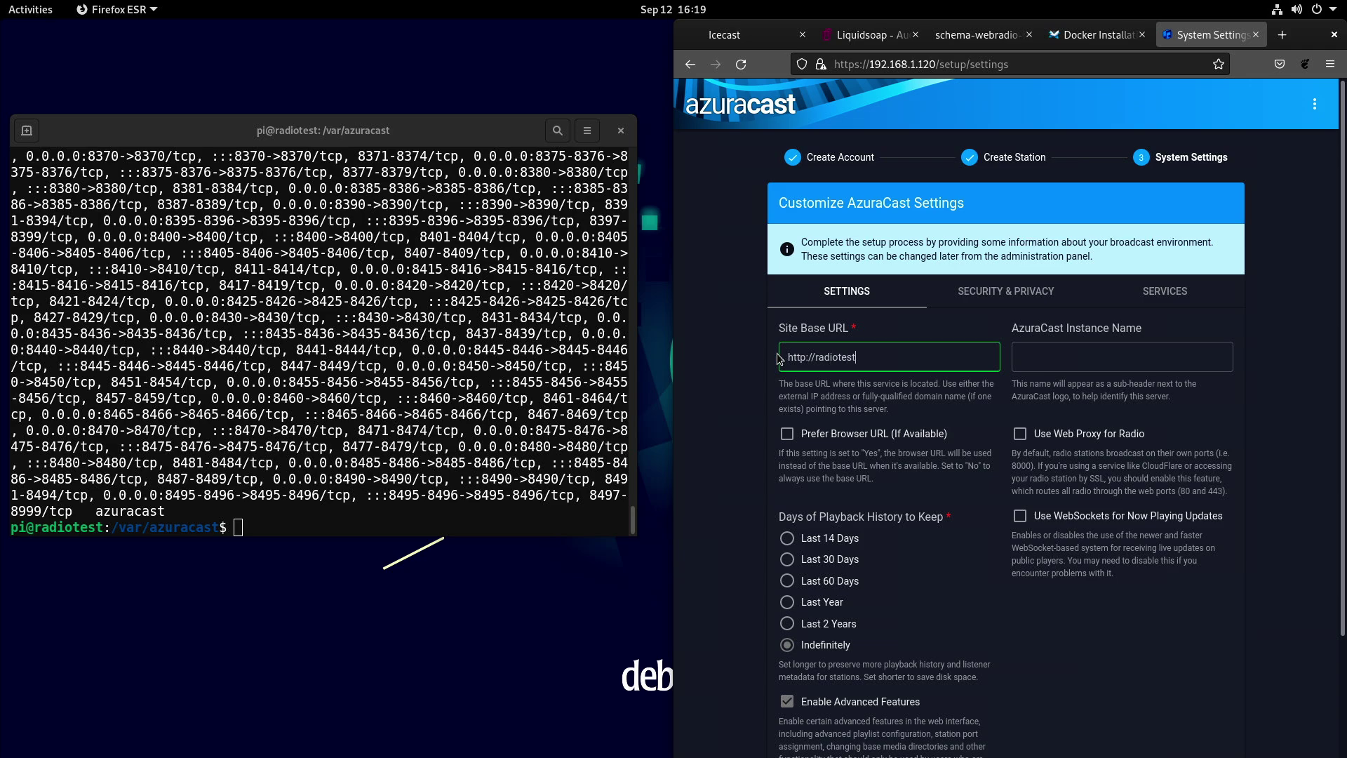
{"action": "type", "text": ".macknife.info"}
{"action": "left_click", "coordinate": [1047, 361]}
{"action": "type", "text": "CyberGizmo"}
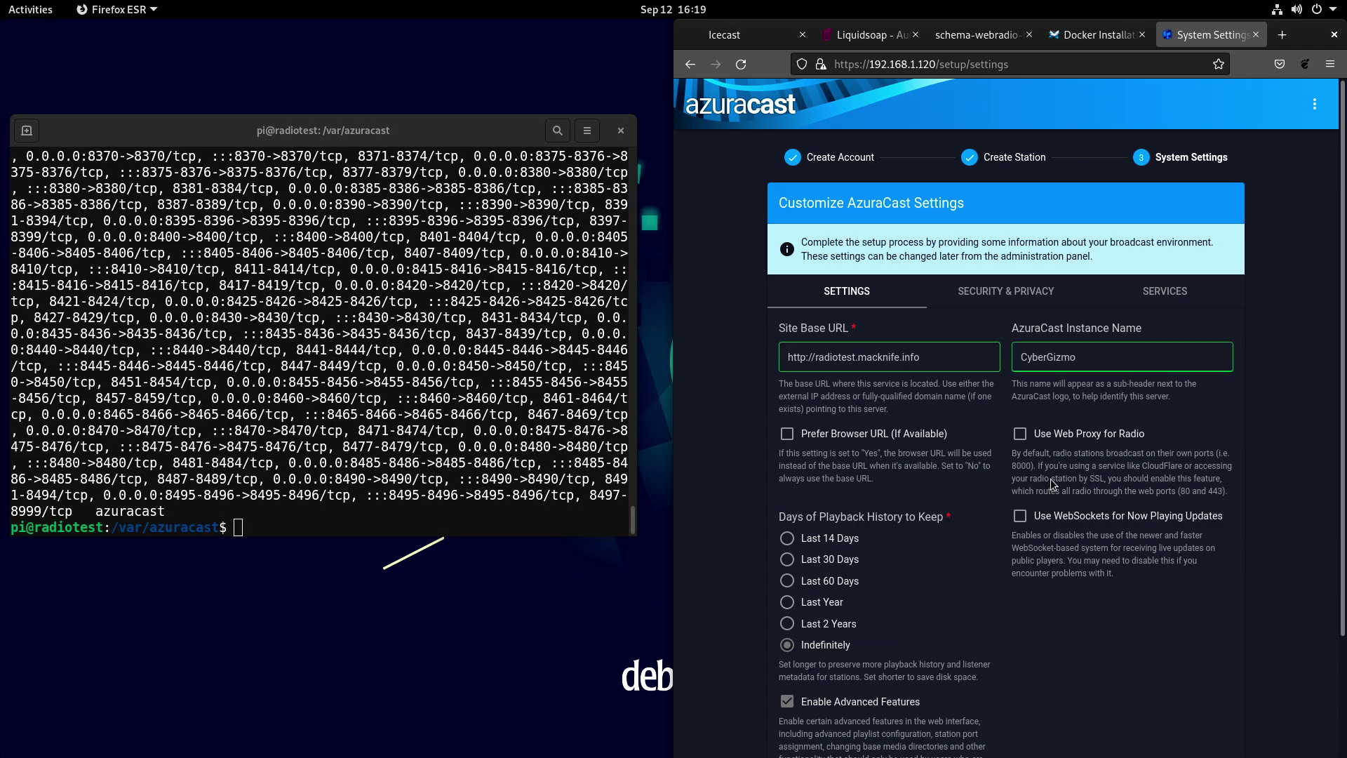
{"action": "scroll", "coordinate": [1049, 483], "scroll_direction": "down", "scroll_amount": 2}
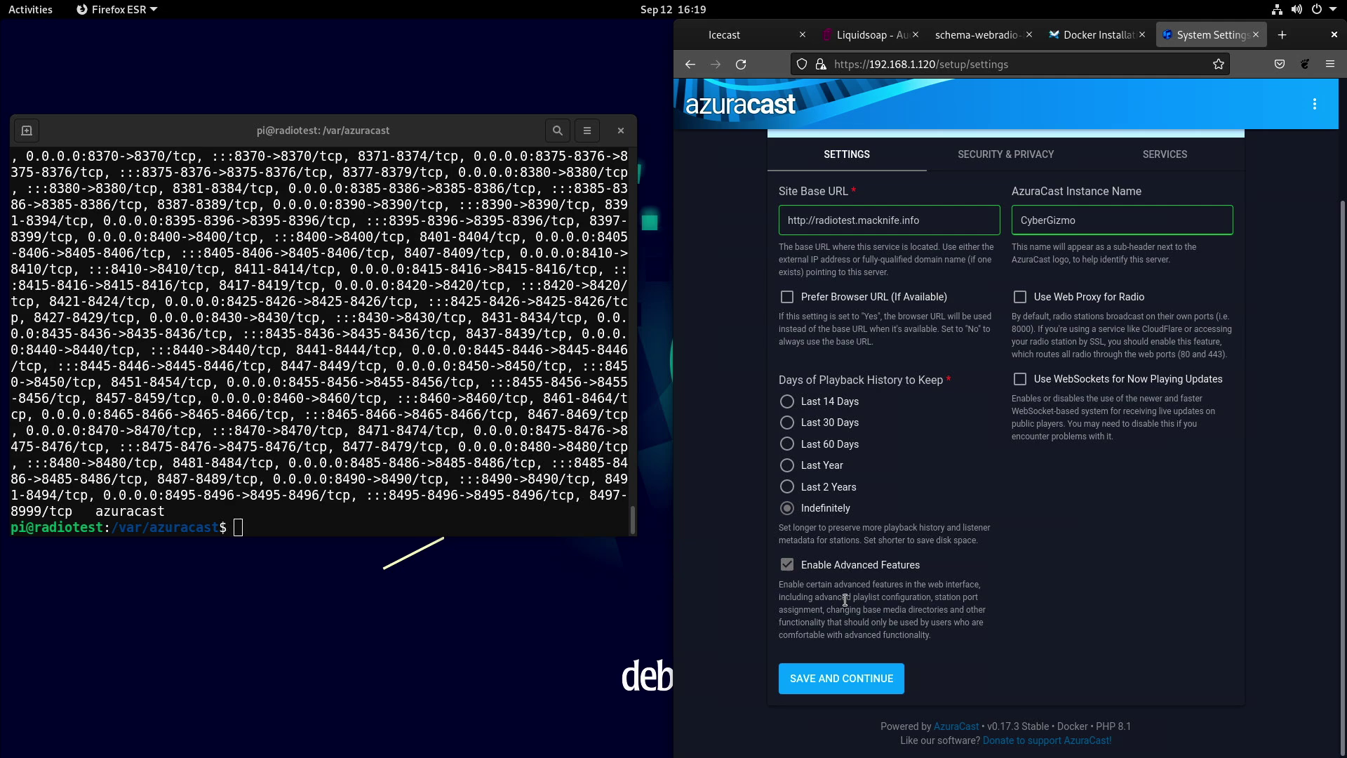
{"action": "left_click", "coordinate": [848, 672]}
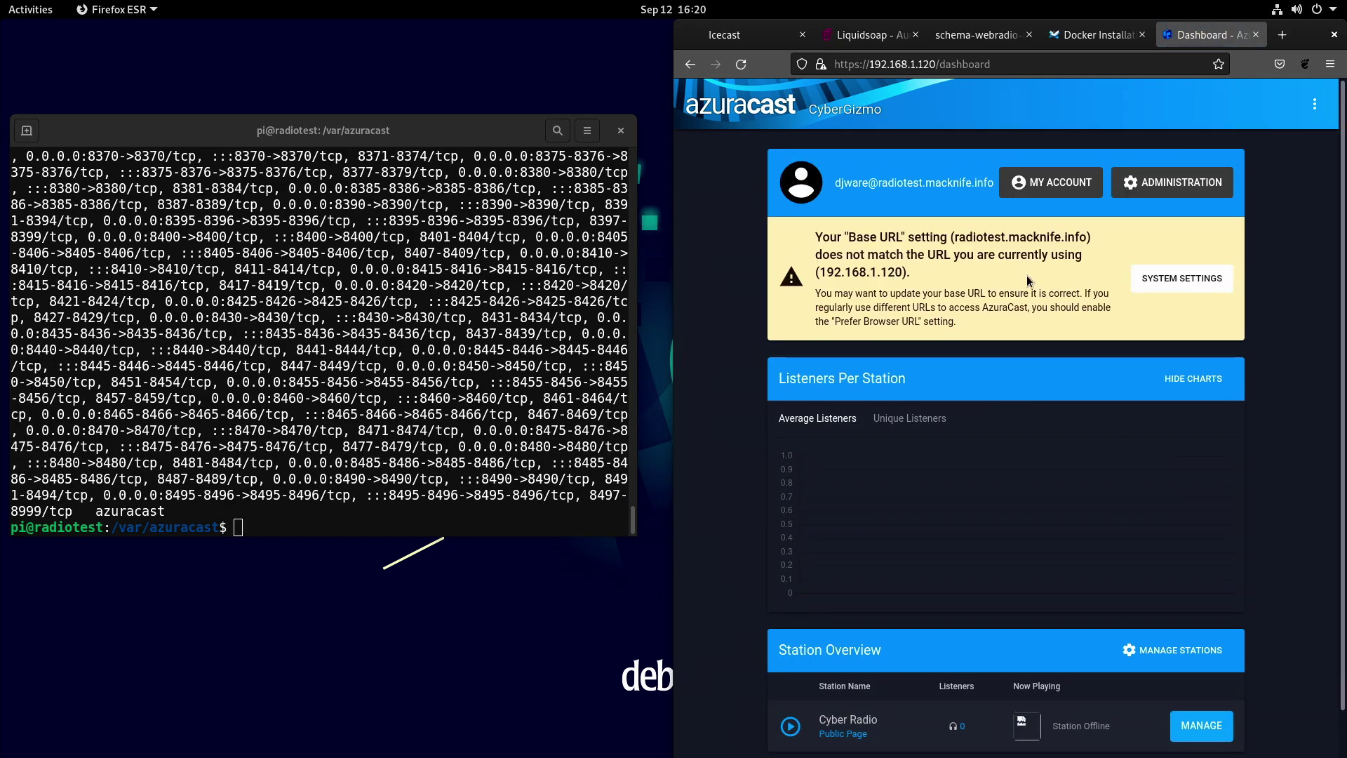
{"action": "left_click", "coordinate": [1182, 278]}
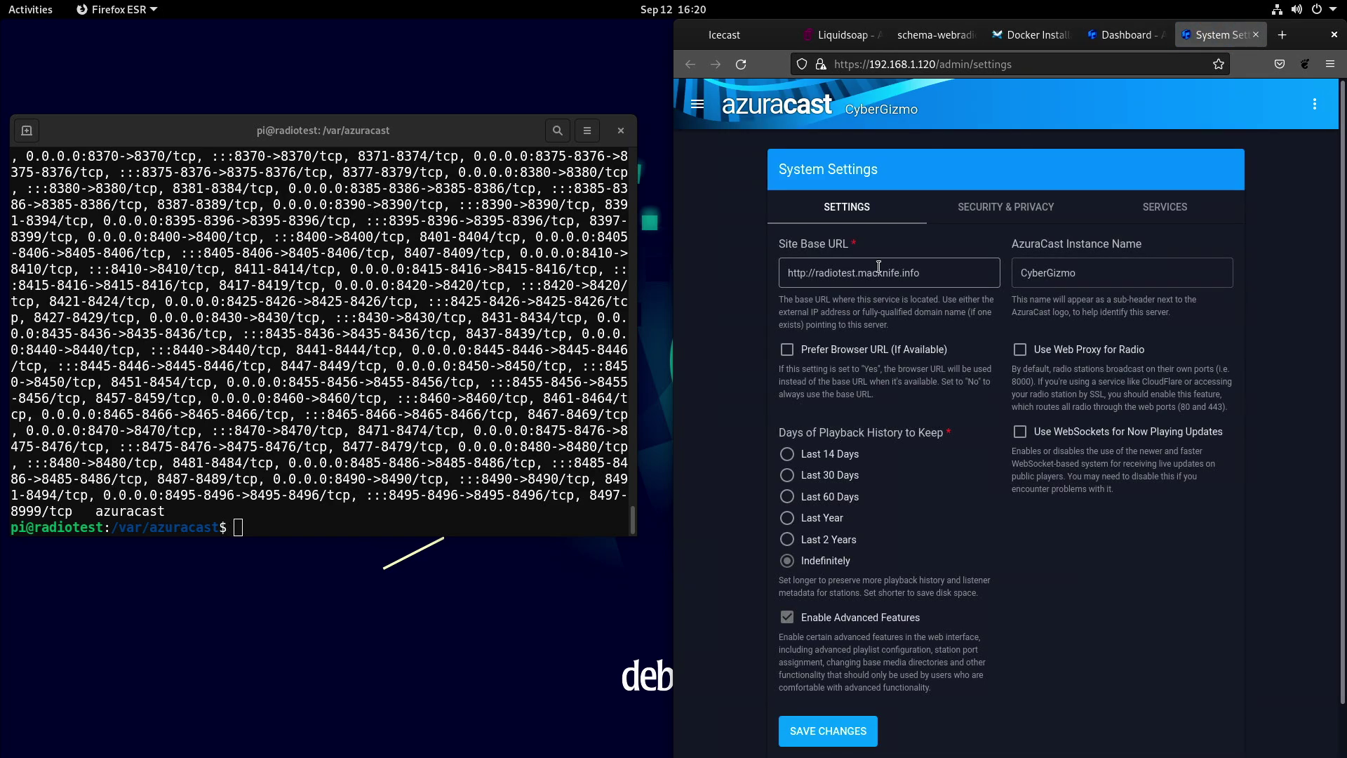
{"action": "left_click_drag", "start_coordinate": [927, 273], "coordinate": [744, 274]}
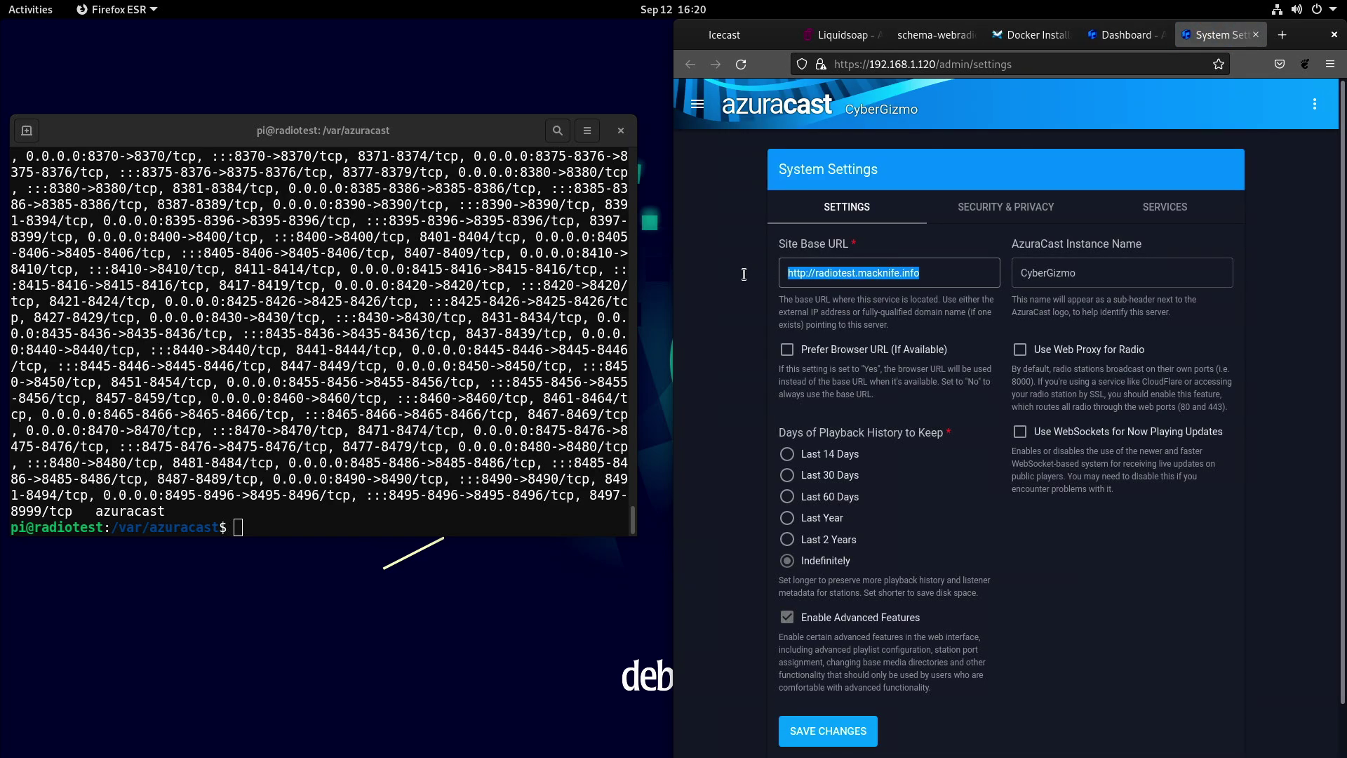
{"action": "type", "text": "https"}
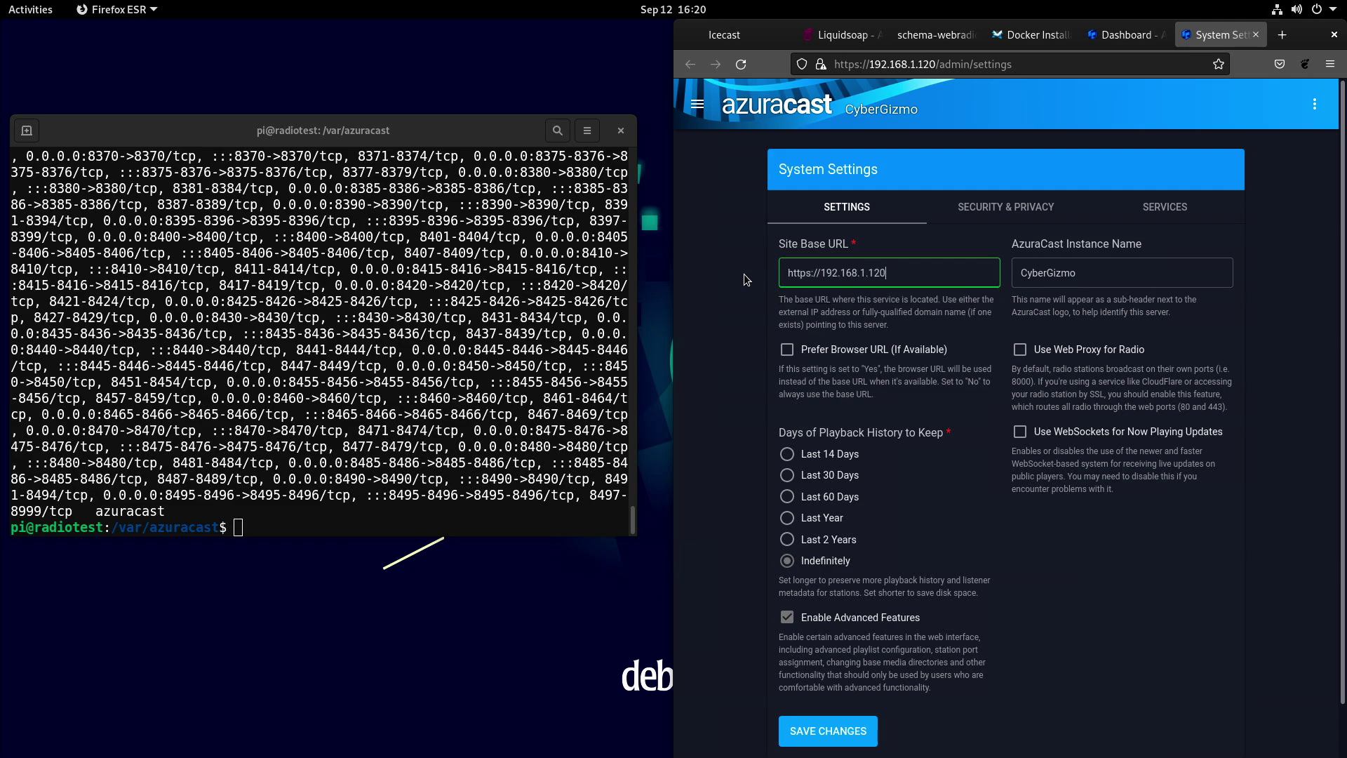
{"action": "type", "text": "://192.168.1.120"}
{"action": "left_click", "coordinate": [839, 731]}
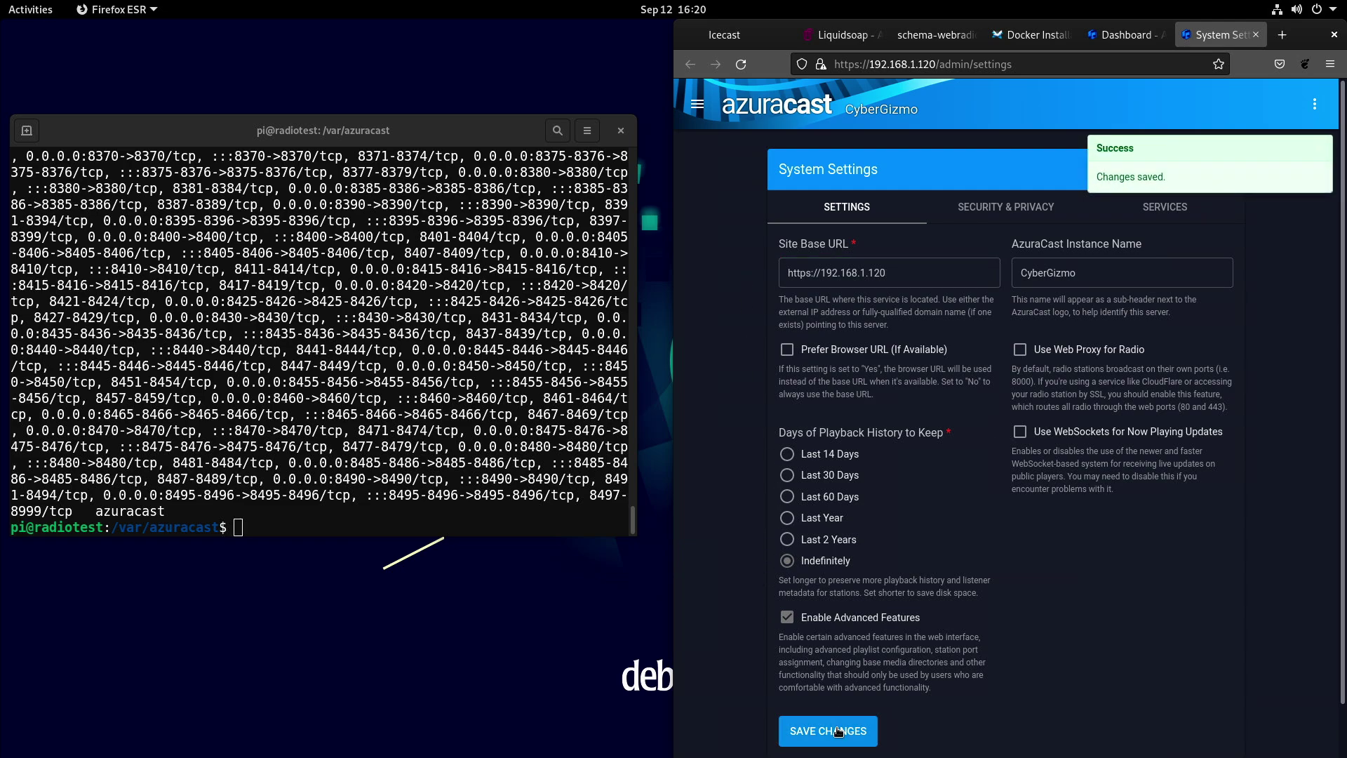
Open the administration Stations list from the sidebar.
{"action": "left_click", "coordinate": [697, 104]}
{"action": "left_click", "coordinate": [729, 316]}
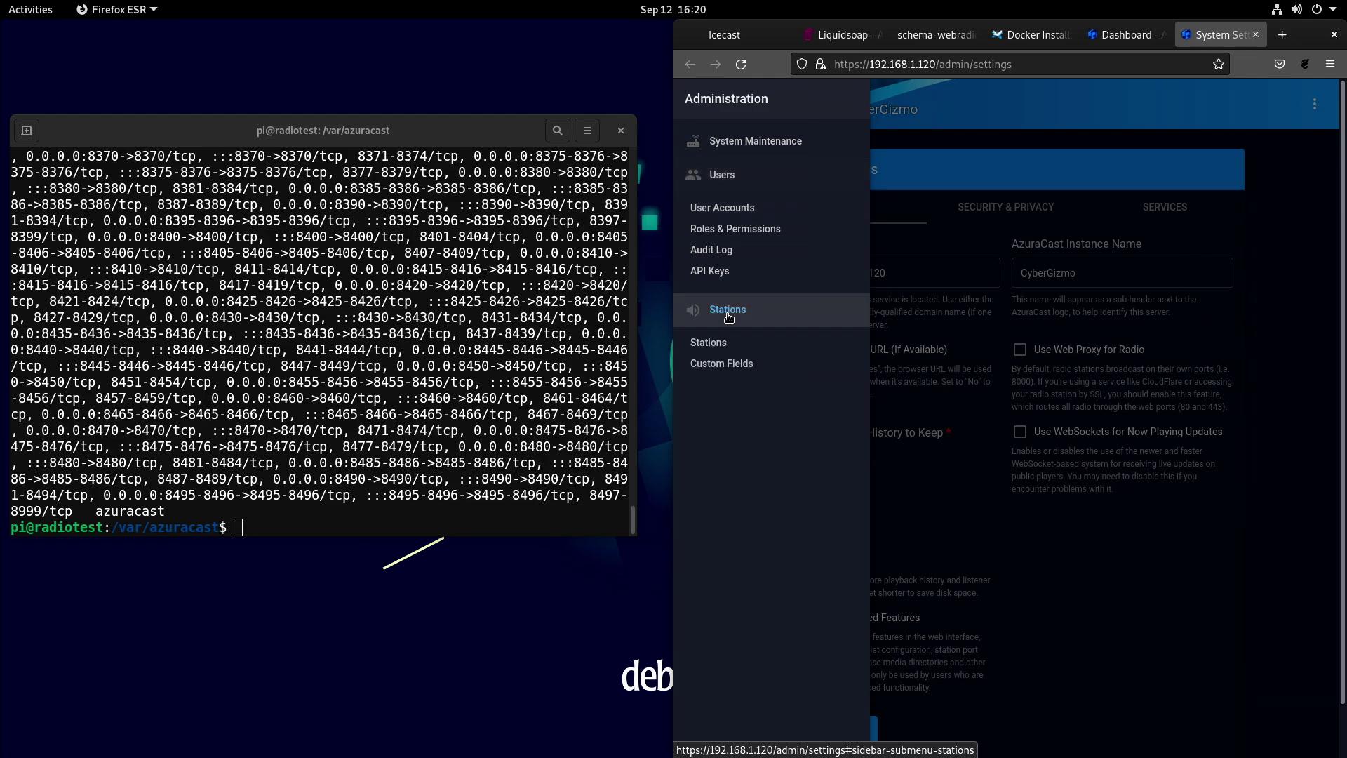
{"action": "left_click", "coordinate": [717, 341]}
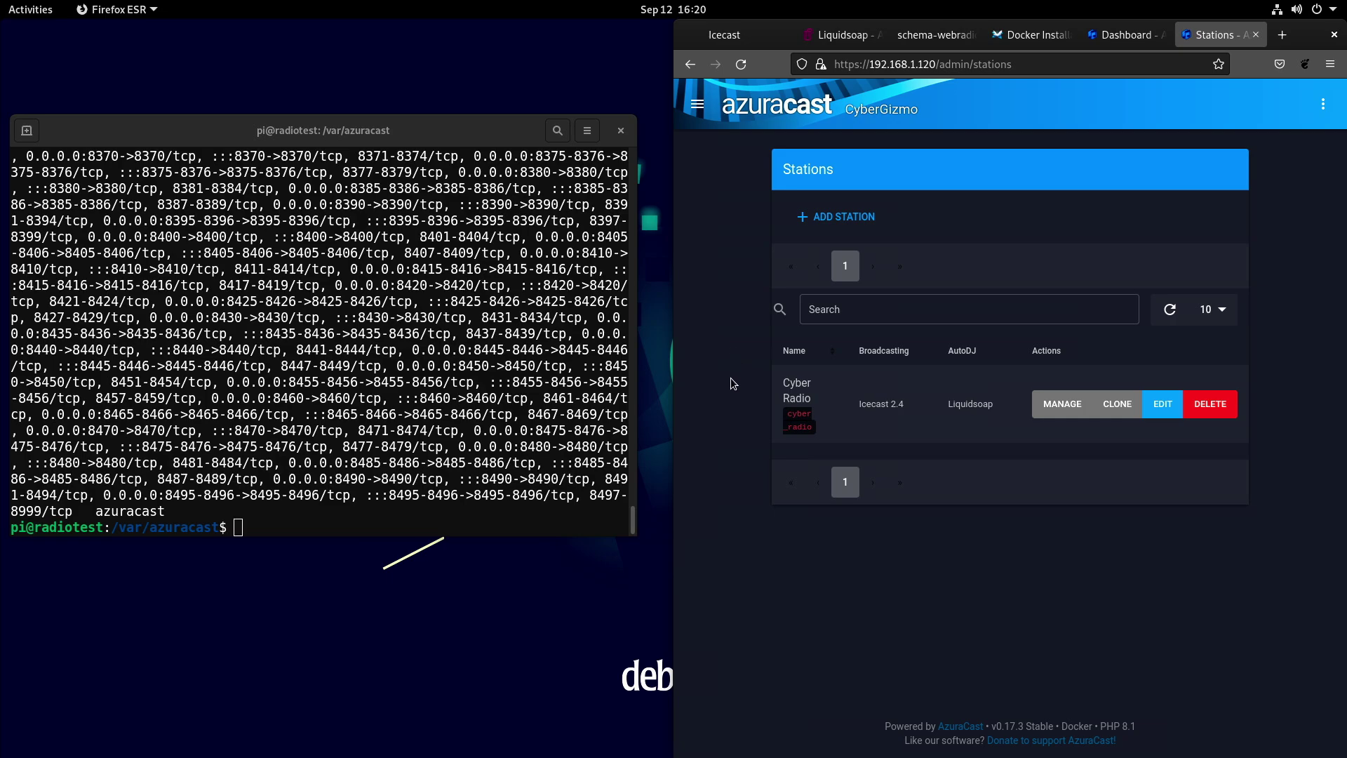
Widen the Firefox window leftward over the terminal.
{"action": "left_click", "coordinate": [699, 109]}
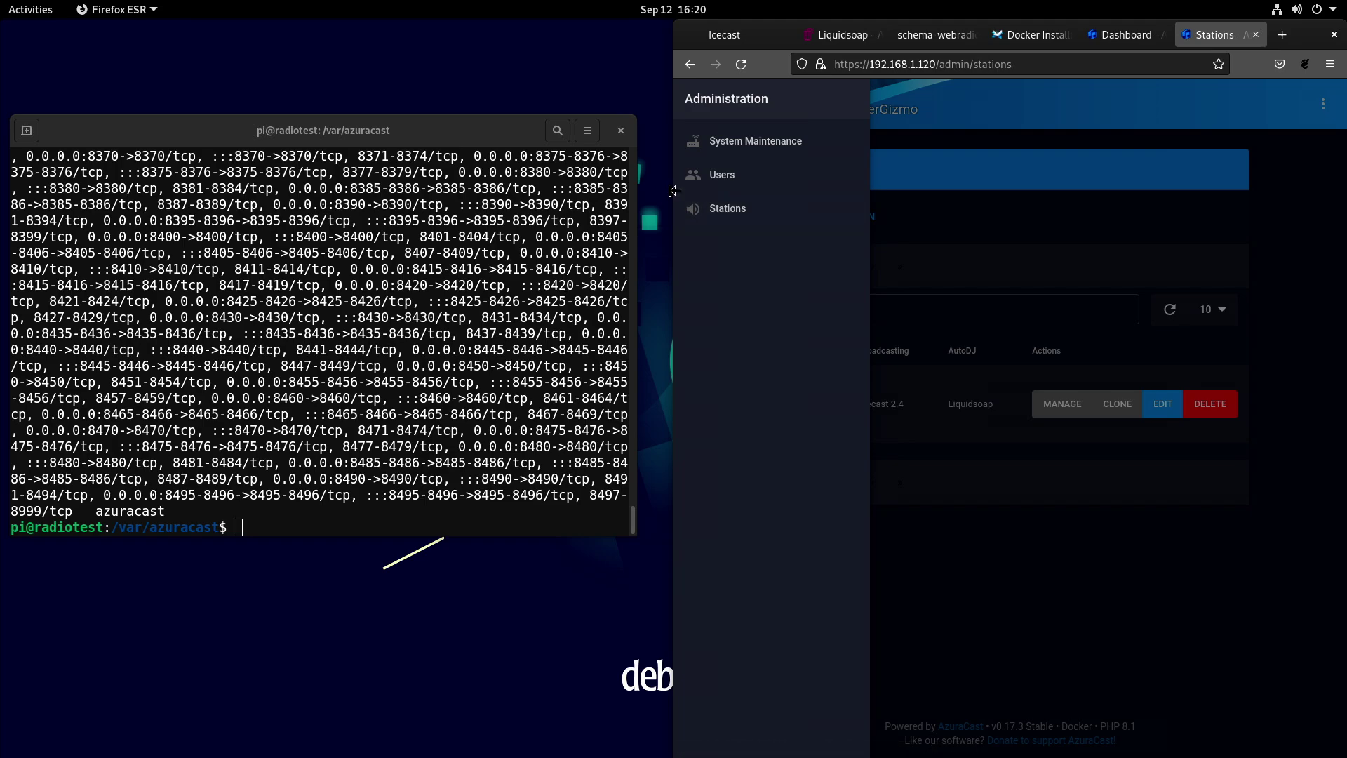
{"action": "left_click_drag", "start_coordinate": [674, 210], "coordinate": [362, 200]}
{"action": "left_click_drag", "start_coordinate": [280, 199], "coordinate": [141, 200]}
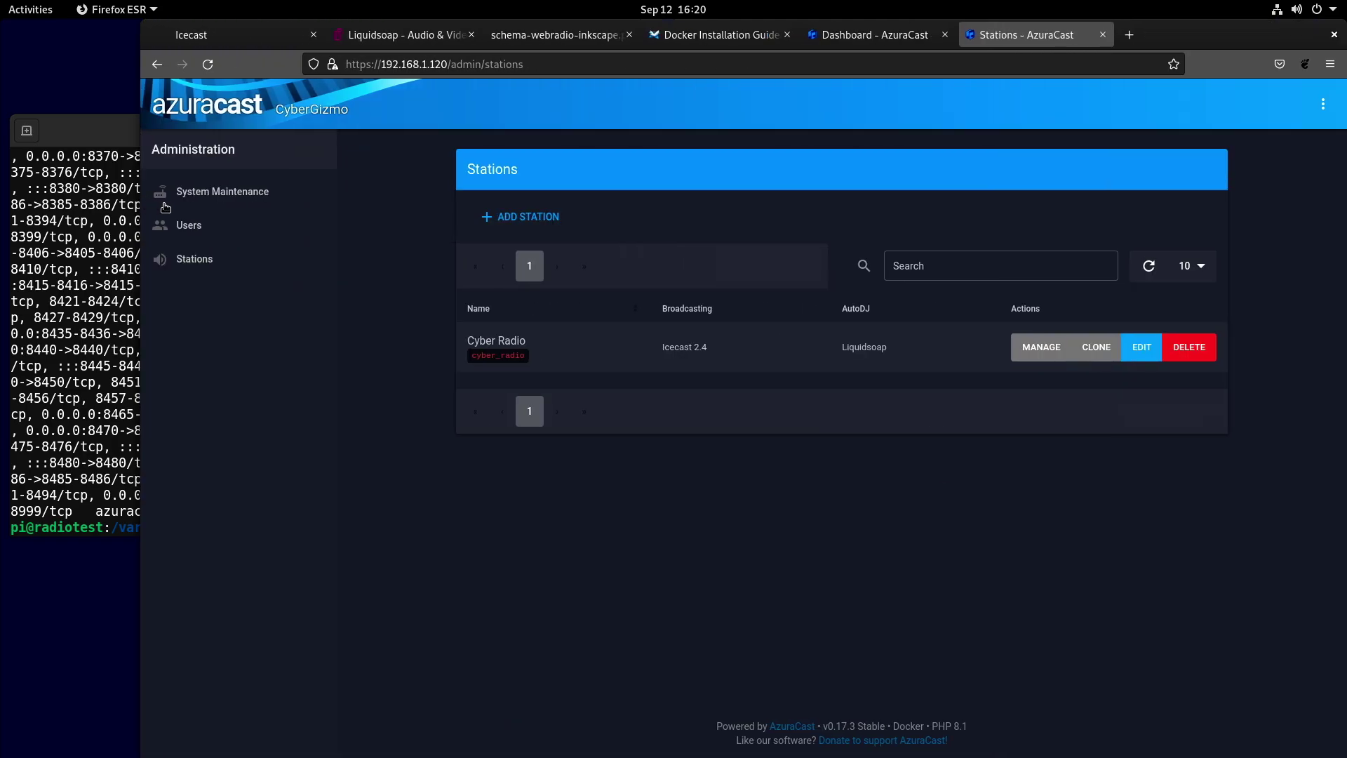
Go back to System Settings and select the address bar for editing.
{"action": "left_click", "coordinate": [160, 76]}
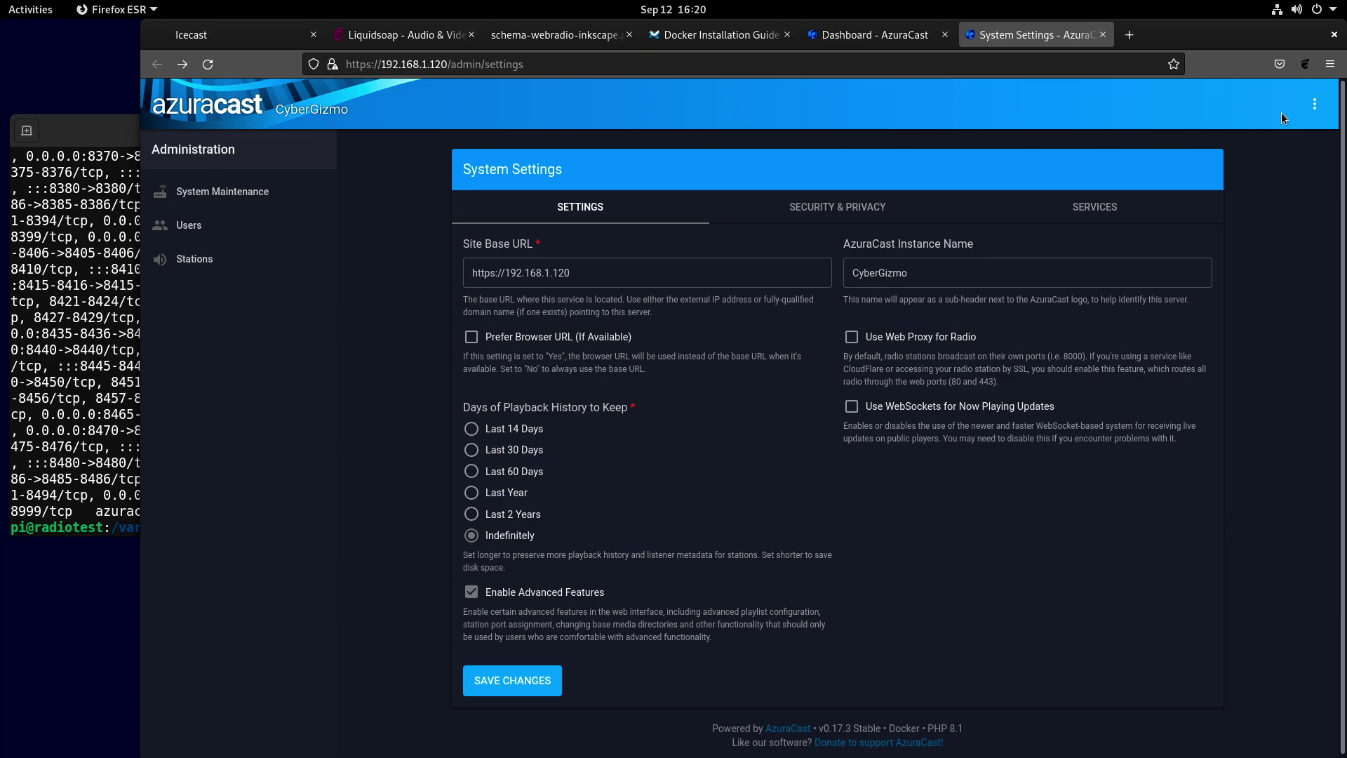
{"action": "left_click", "coordinate": [1315, 104]}
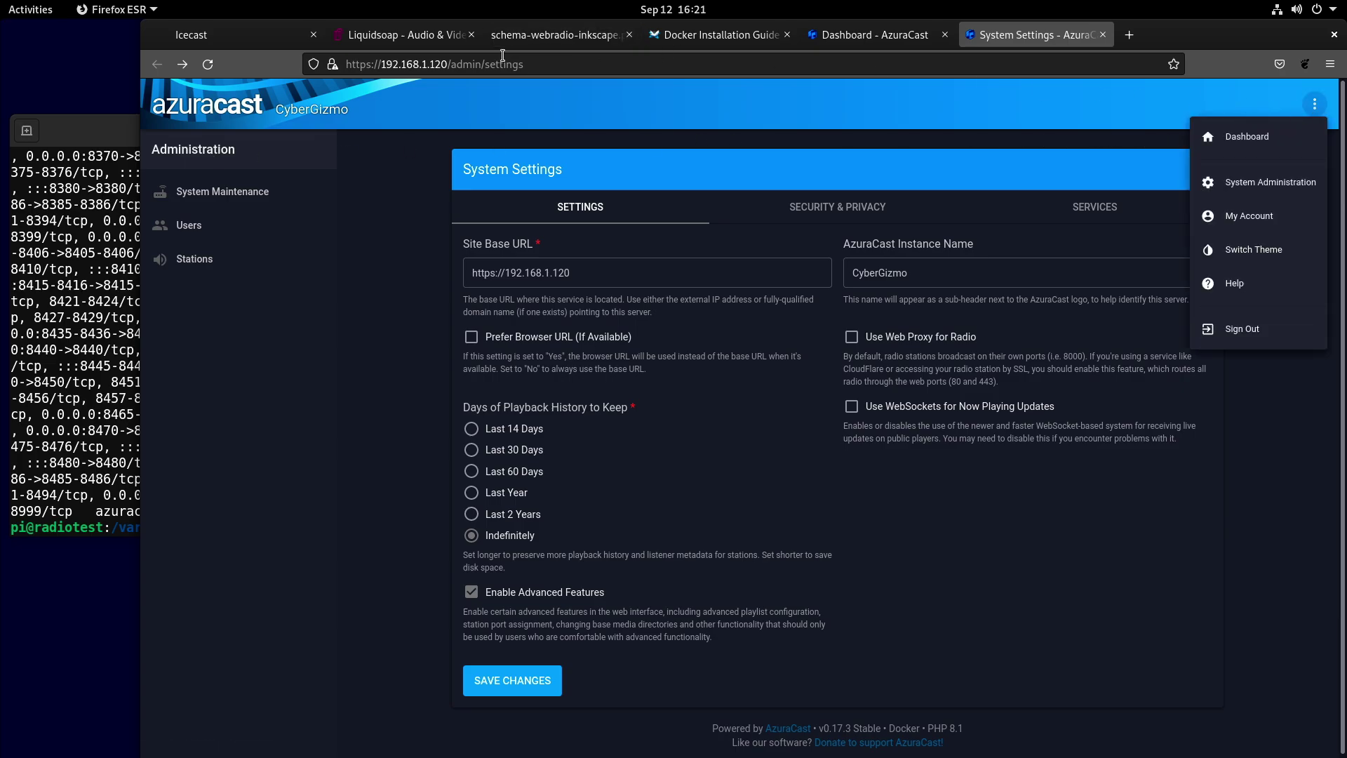
{"action": "left_click", "coordinate": [453, 64]}
{"action": "key", "text": "Escape"}
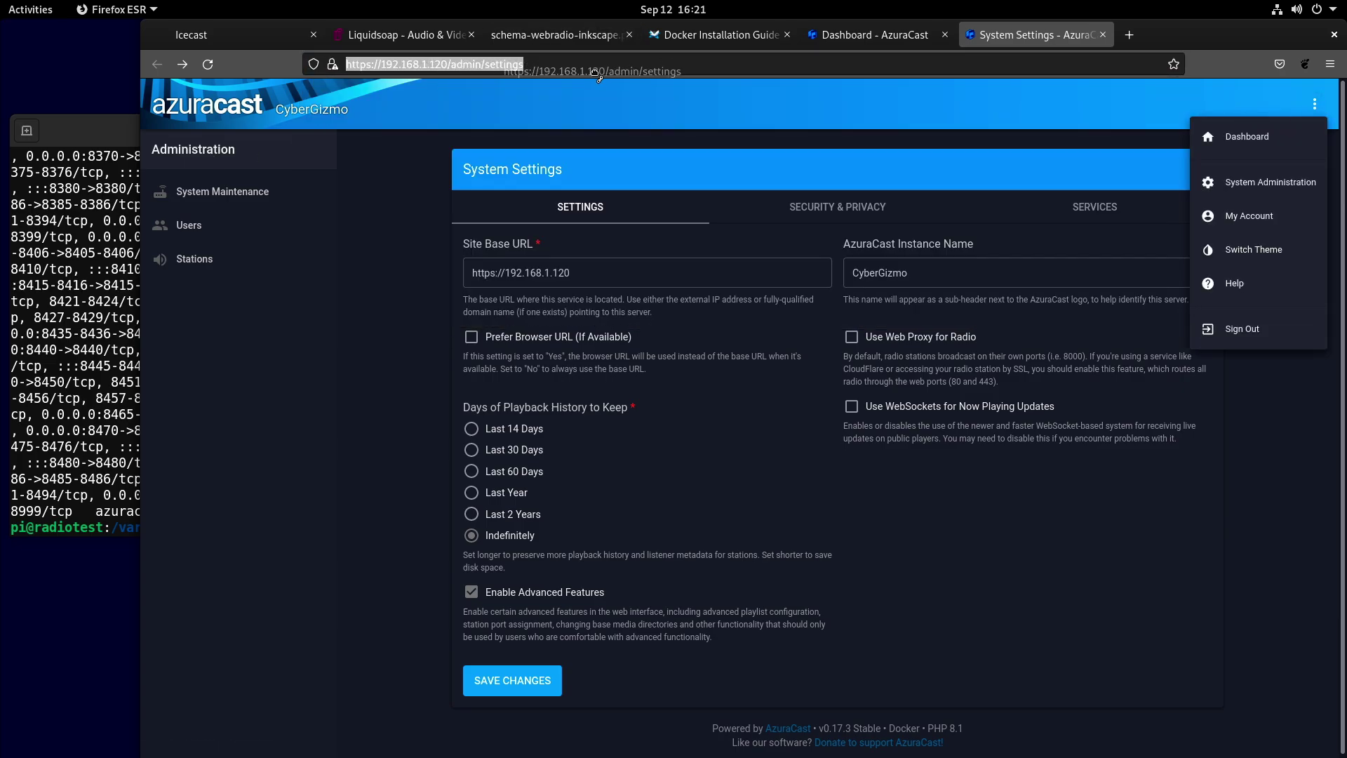
{"action": "left_click", "coordinate": [559, 67]}
{"action": "left_click", "coordinate": [560, 66]}
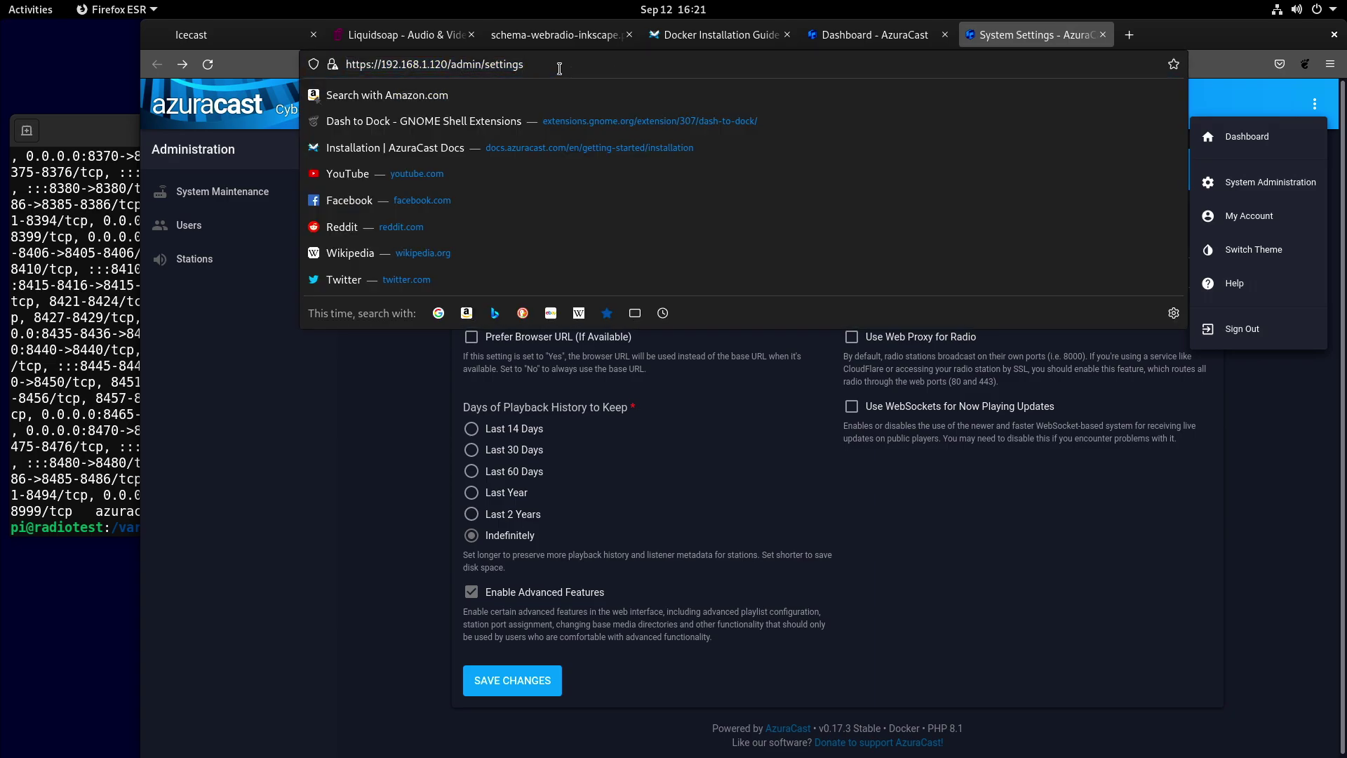
{"action": "key", "text": "BackSpace"}
{"action": "key", "text": "BackSpace"}
{"action": "key", "text": "BackSpace"}
{"action": "key", "text": "BackSpace"}
{"action": "key", "text": "BackSpace"}
{"action": "key", "text": "BackSpace"}
{"action": "key", "text": "BackSpace"}
{"action": "key", "text": "BackSpace"}
{"action": "key", "text": "BackSpace"}
{"action": "key", "text": "BackSpace"}
{"action": "key", "text": "BackSpace"}
{"action": "key", "text": "BackSpace"}
{"action": "key", "text": "BackSpace"}
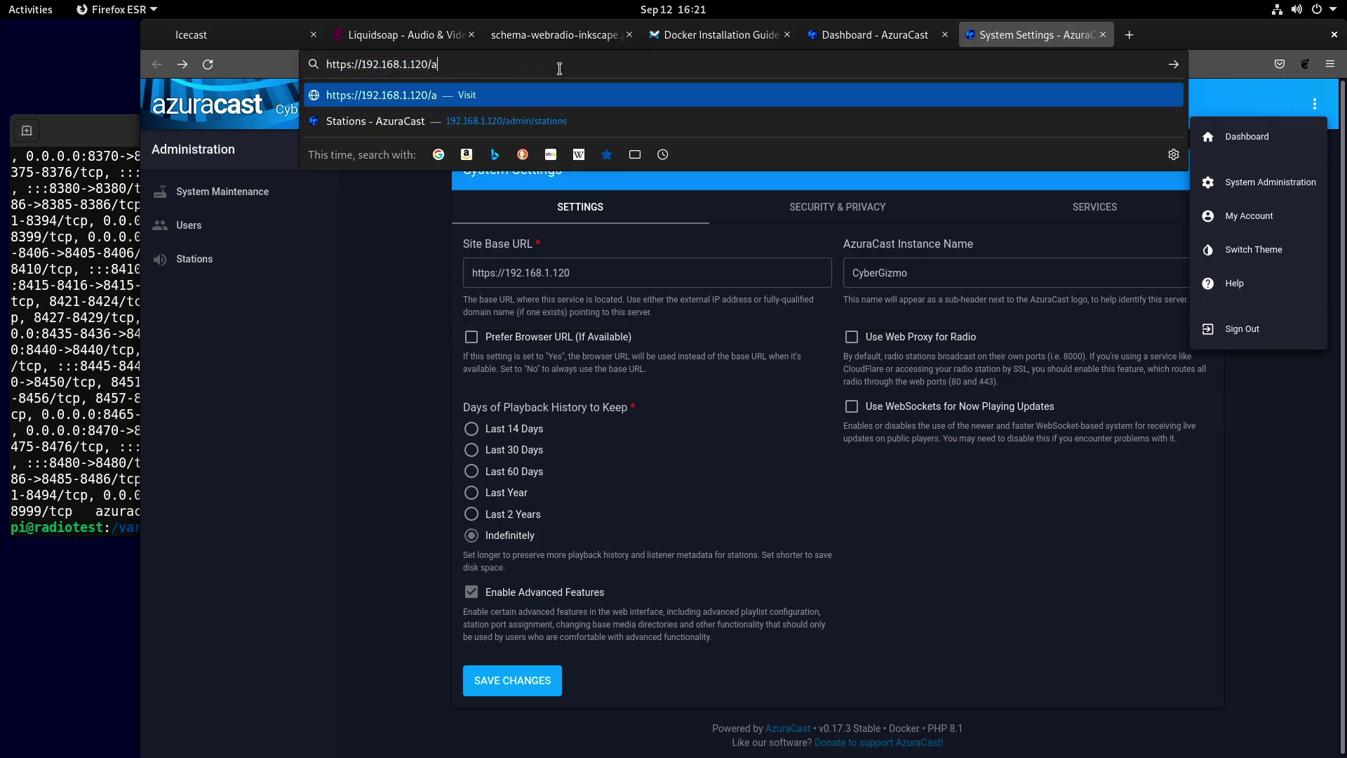
{"action": "key", "text": "BackSpace"}
{"action": "key", "text": "Return"}
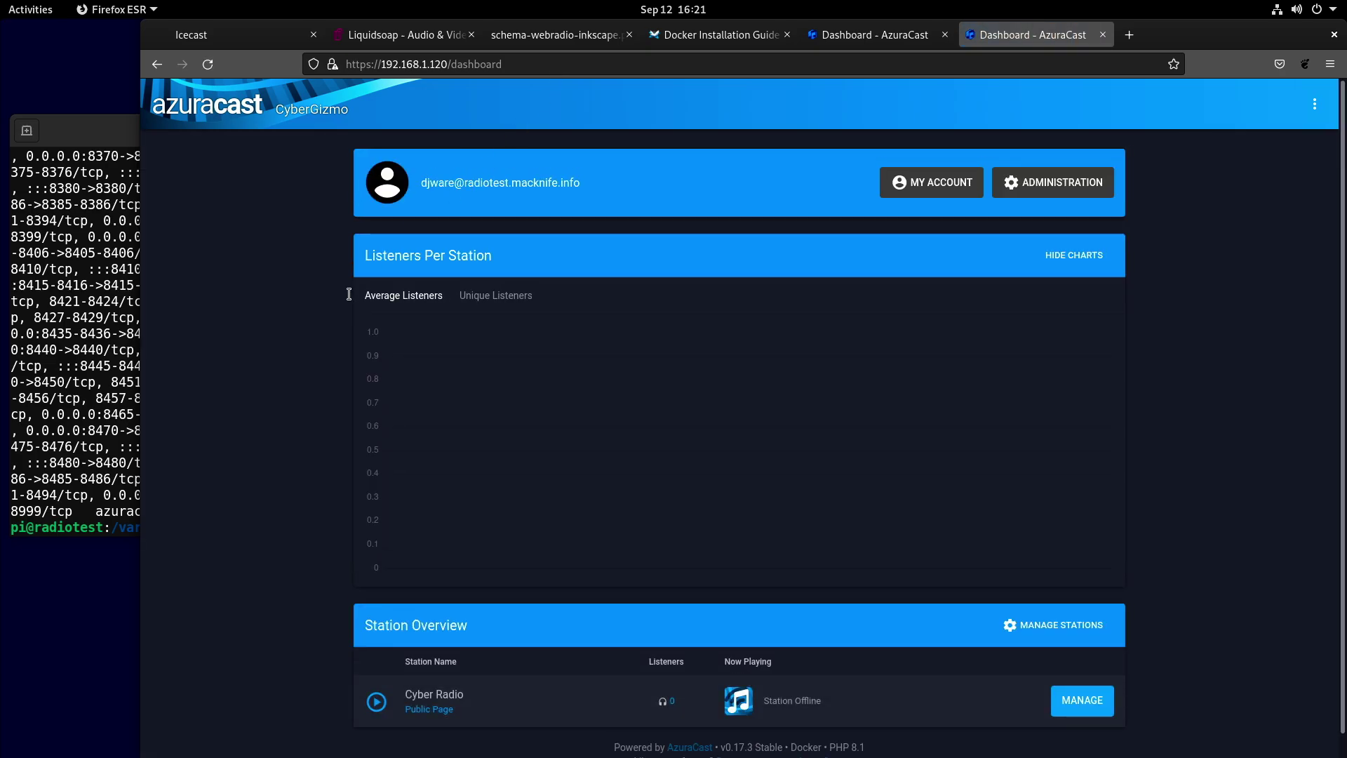
{"action": "scroll", "coordinate": [312, 326], "scroll_direction": "down", "scroll_amount": 1}
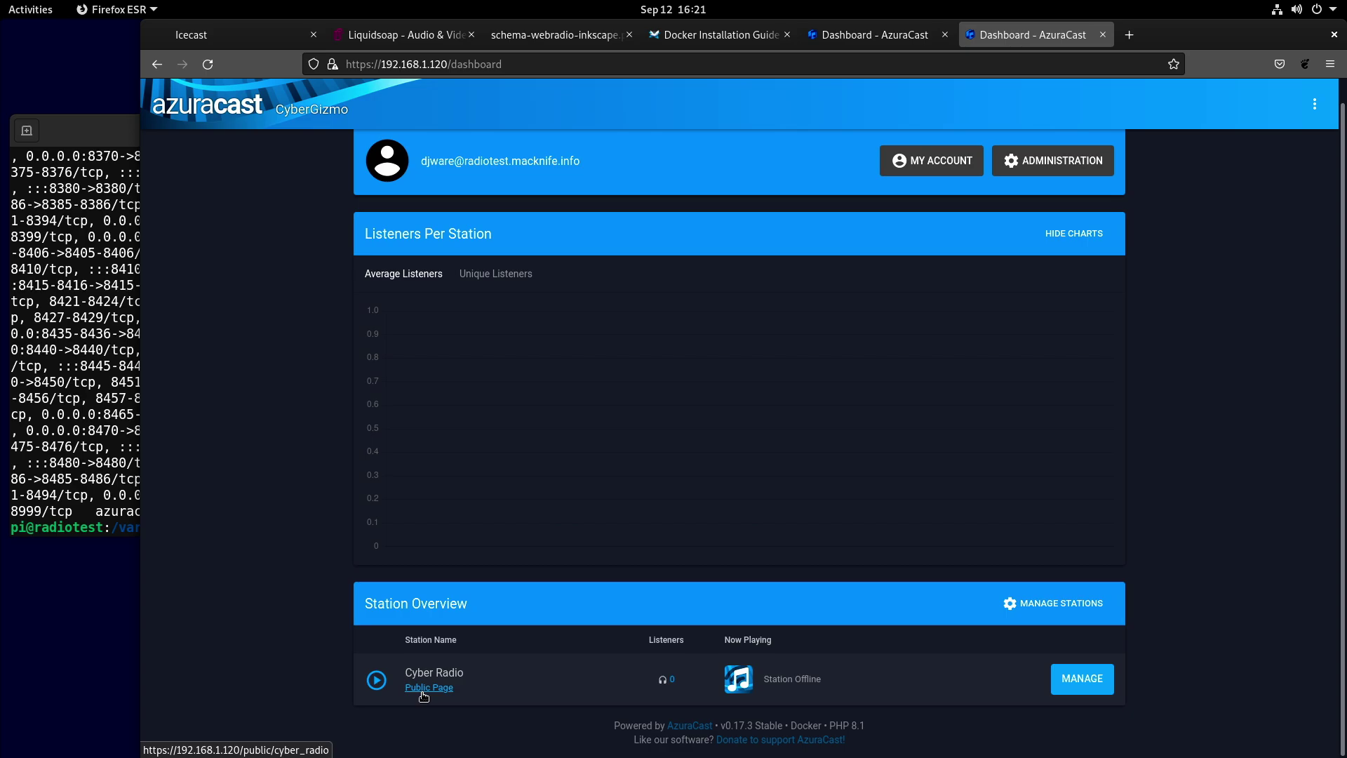
{"action": "left_click", "coordinate": [1083, 679]}
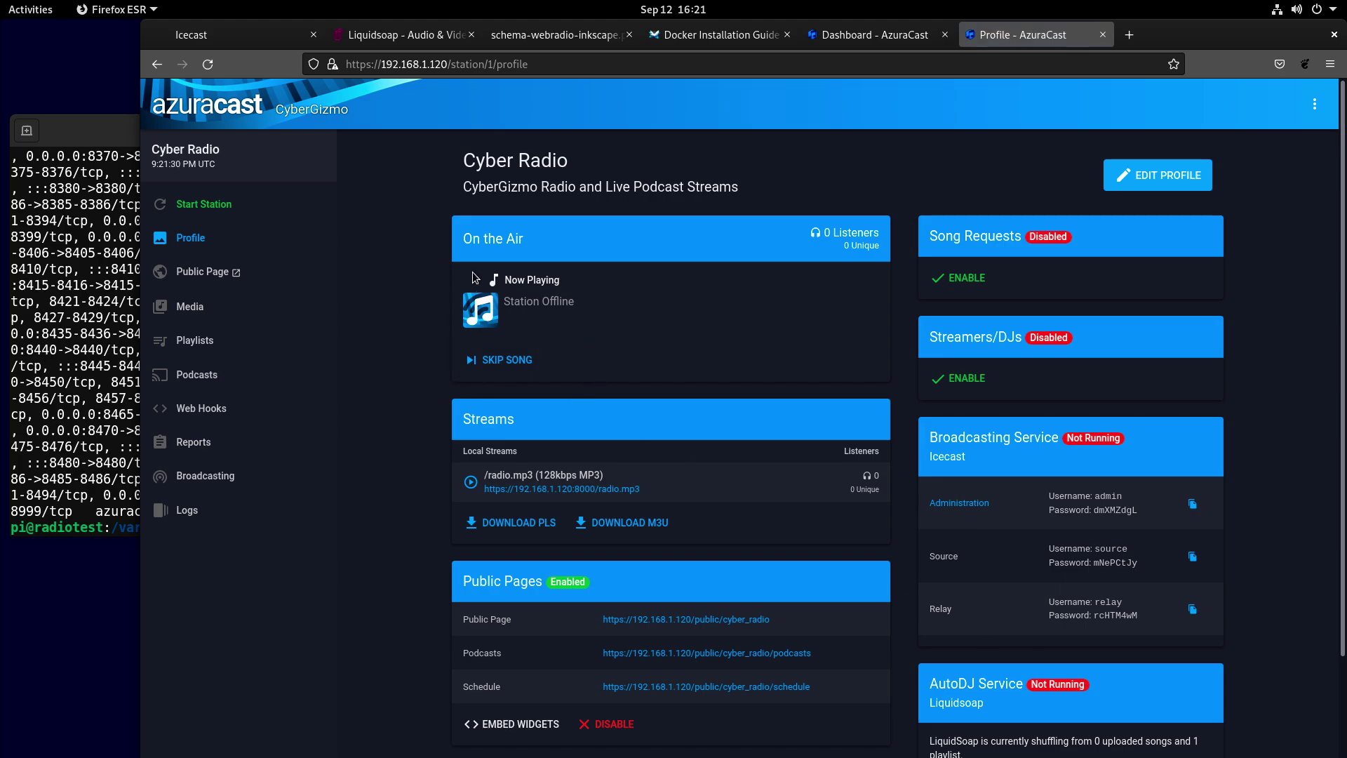
Review Cyber Radio's offline profile with 0 songs, then expand and collapse the Media menu.
{"action": "scroll", "coordinate": [588, 426], "scroll_direction": "down", "scroll_amount": 1}
{"action": "scroll", "coordinate": [589, 426], "scroll_direction": "down", "scroll_amount": 2}
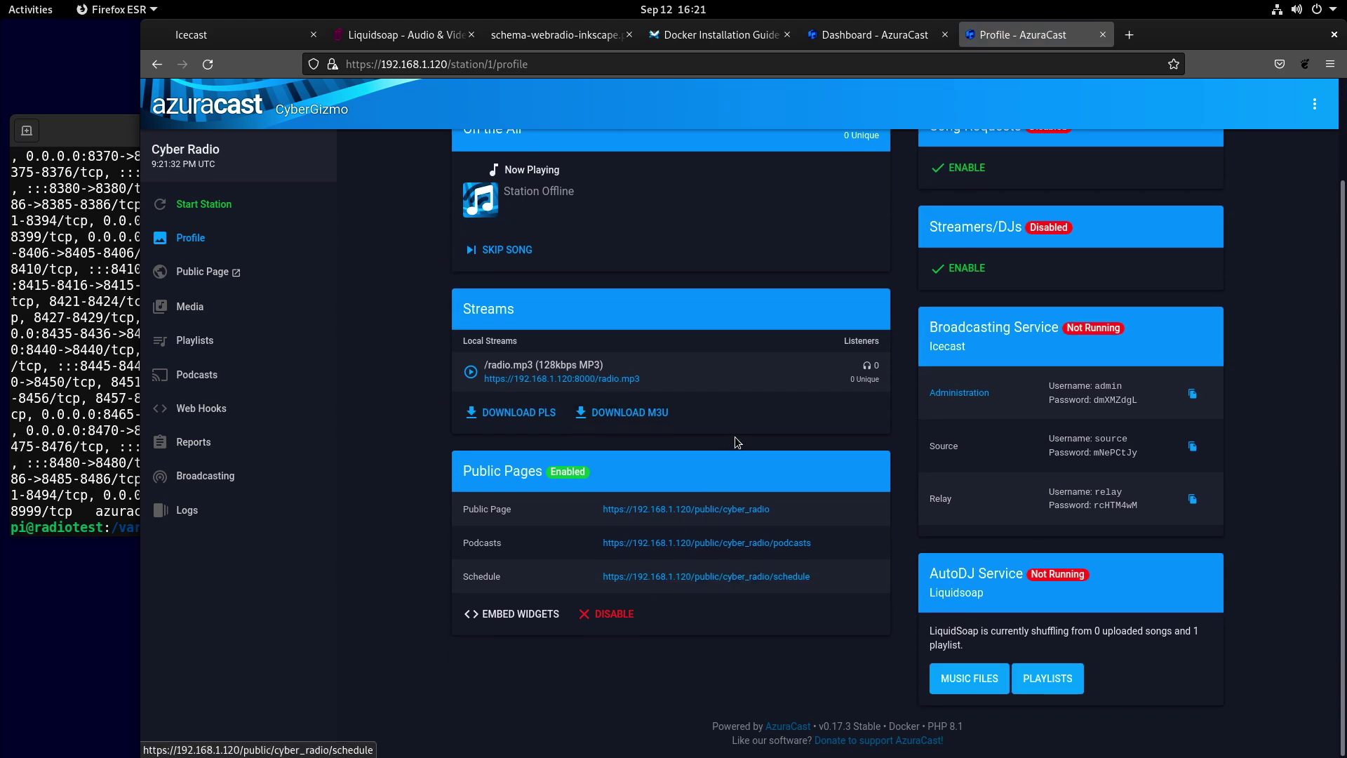
{"action": "scroll", "coordinate": [1004, 295], "scroll_direction": "up", "scroll_amount": 3}
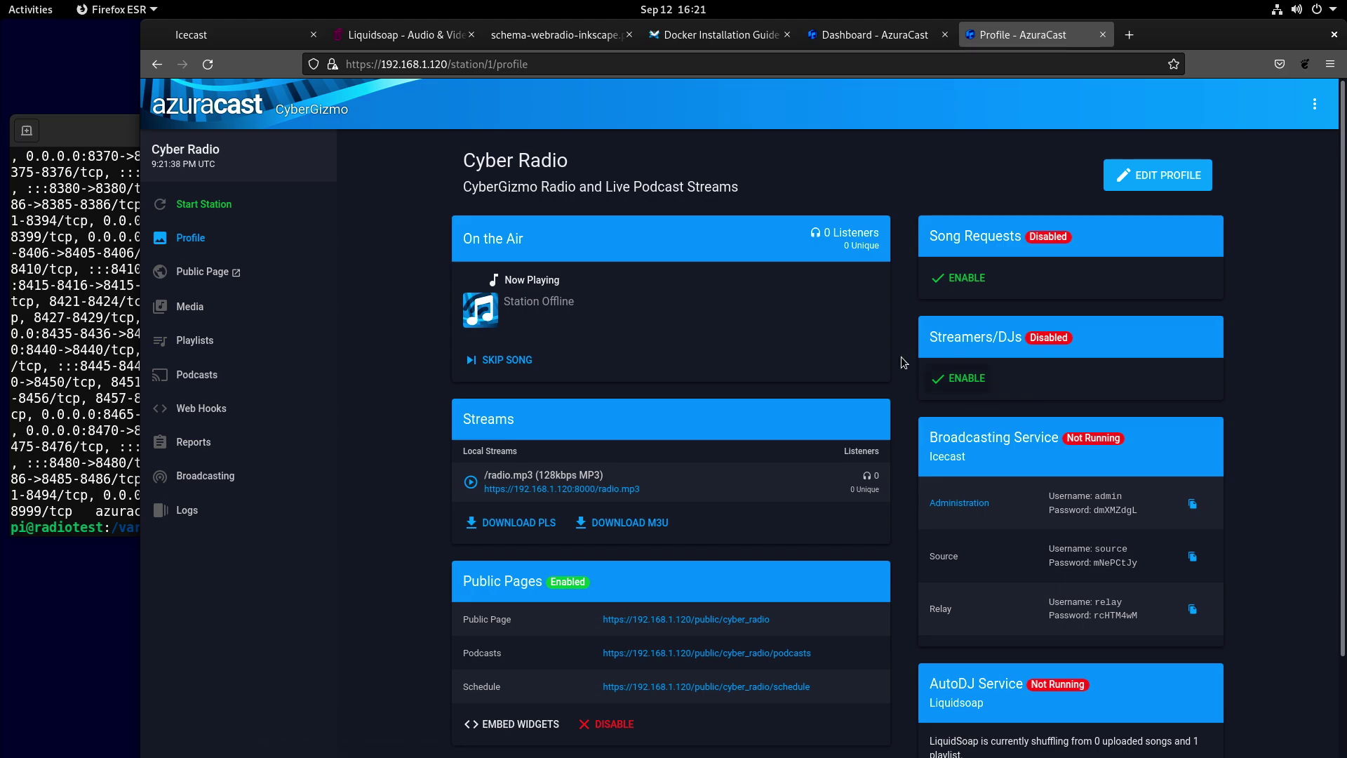
{"action": "scroll", "coordinate": [1036, 502], "scroll_direction": "down", "scroll_amount": 3}
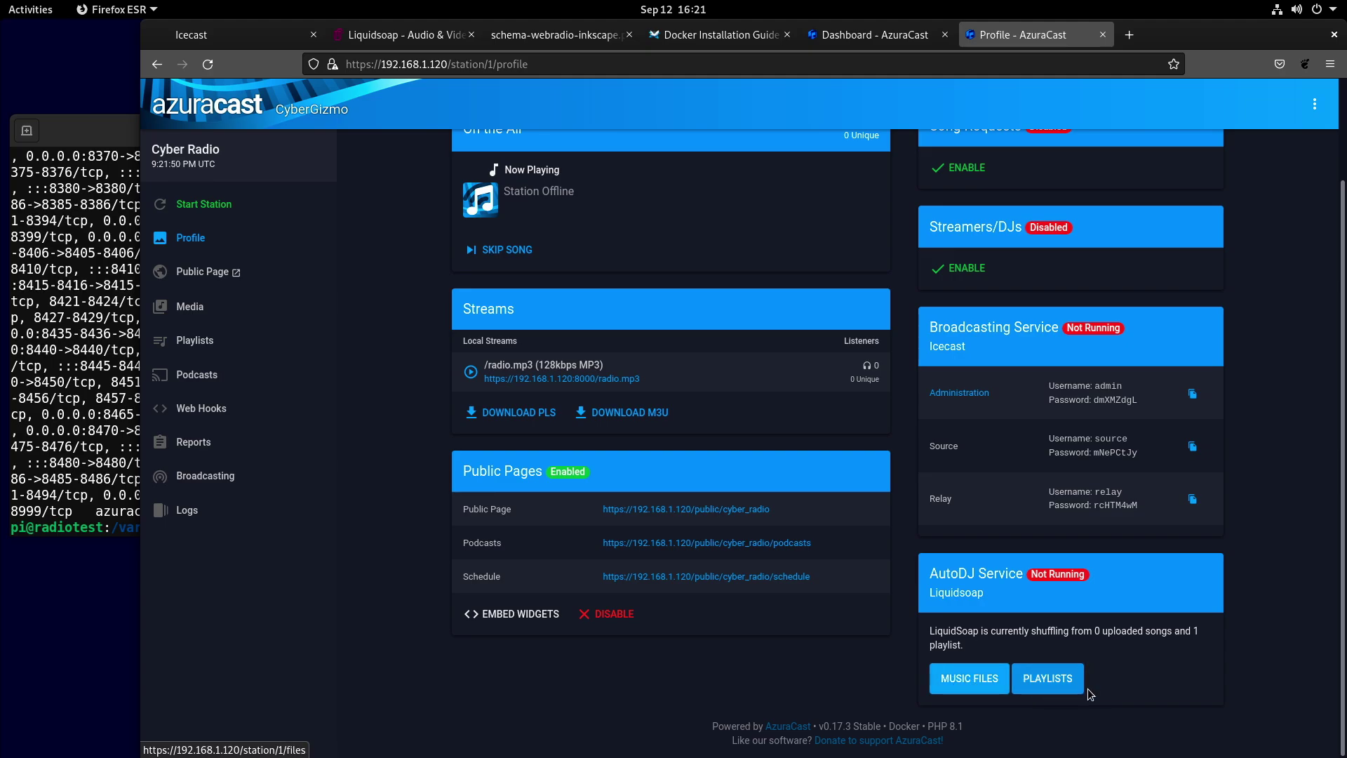
{"action": "left_click", "coordinate": [213, 306]}
{"action": "left_click", "coordinate": [214, 306]}
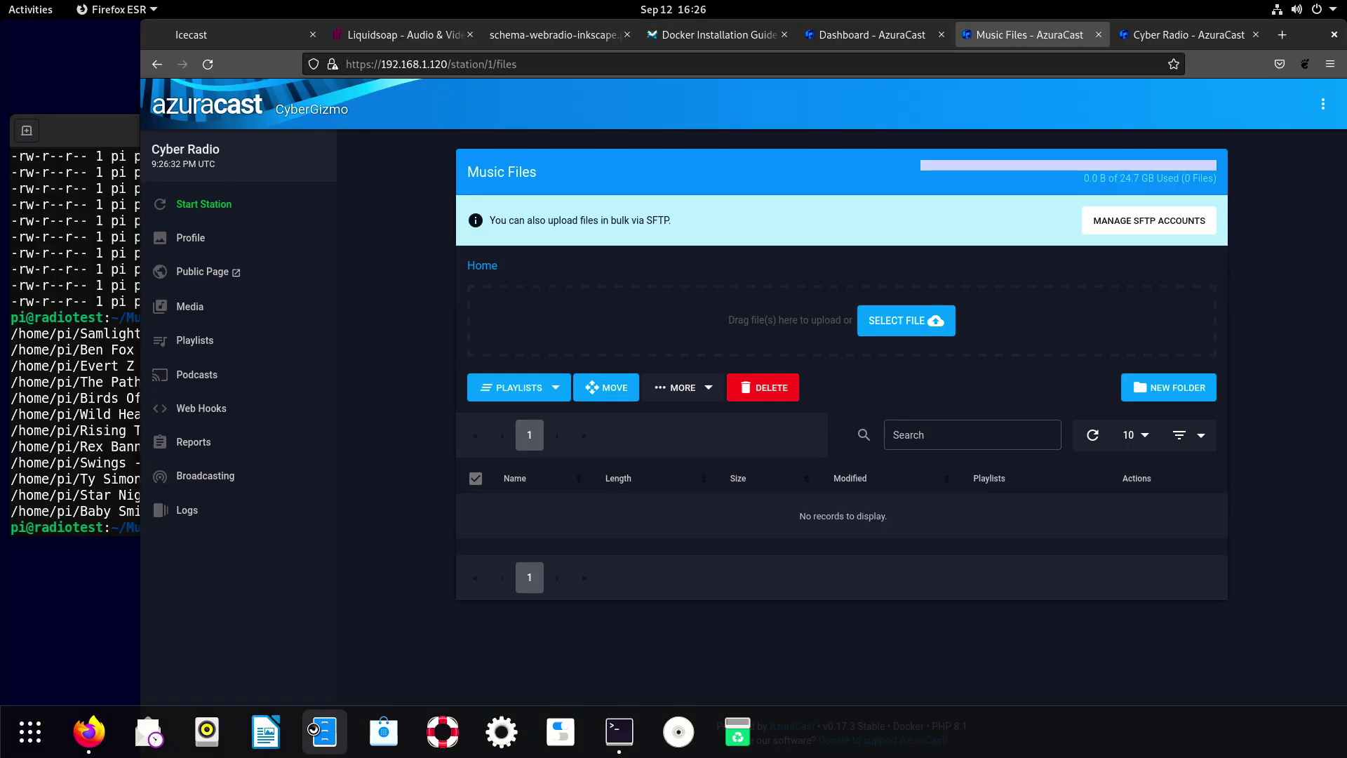
Upload the five remaining MP3s from the Files Music folder into Cyber Radio's music files.
{"action": "left_click", "coordinate": [325, 732]}
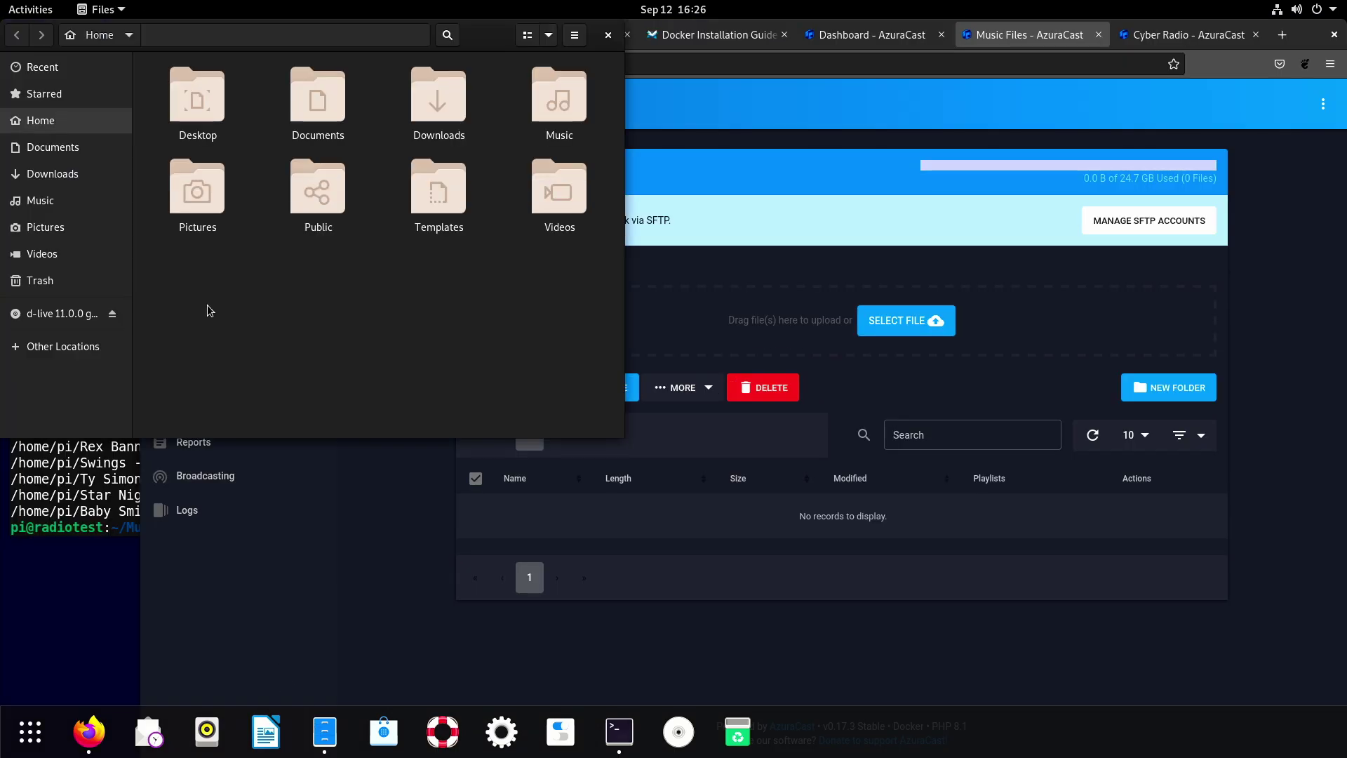
{"action": "double_click", "coordinate": [549, 110]}
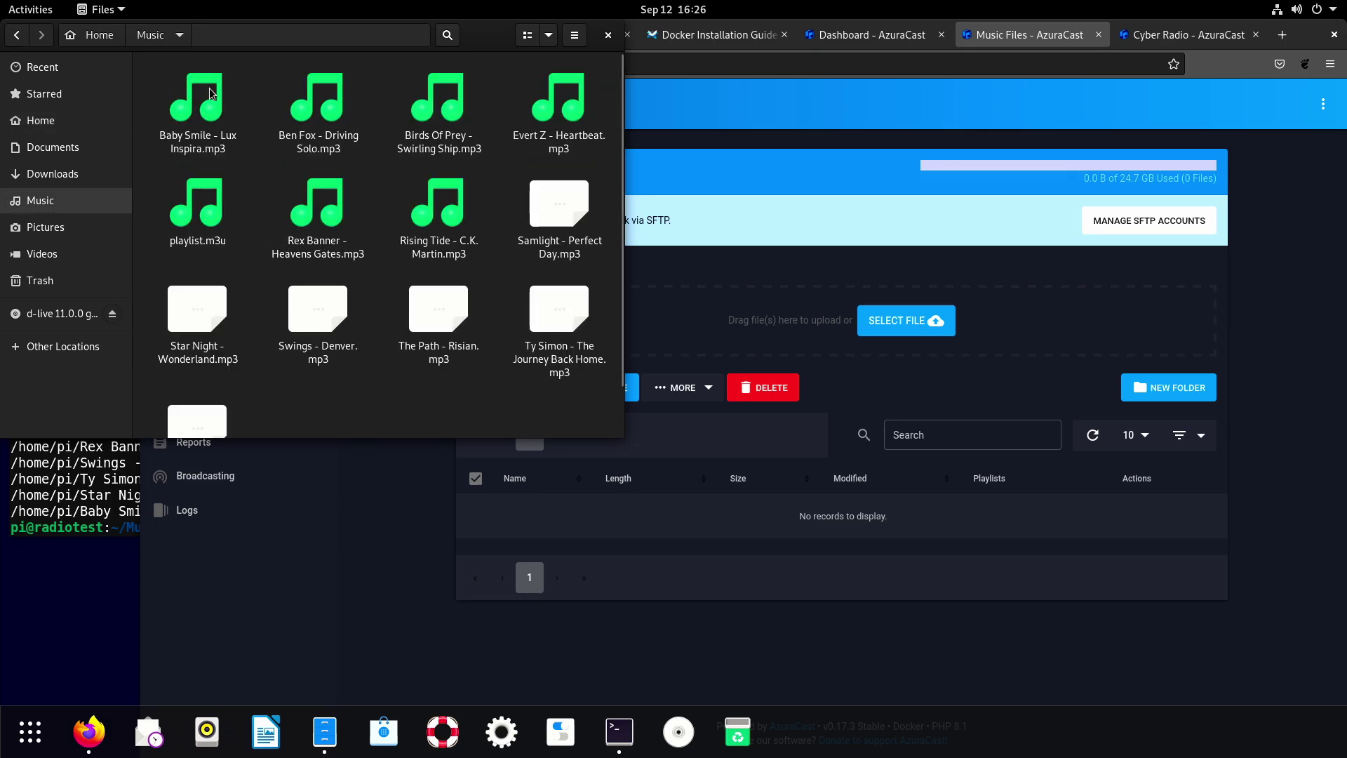
{"action": "left_click_drag", "start_coordinate": [160, 77], "coordinate": [776, 335]}
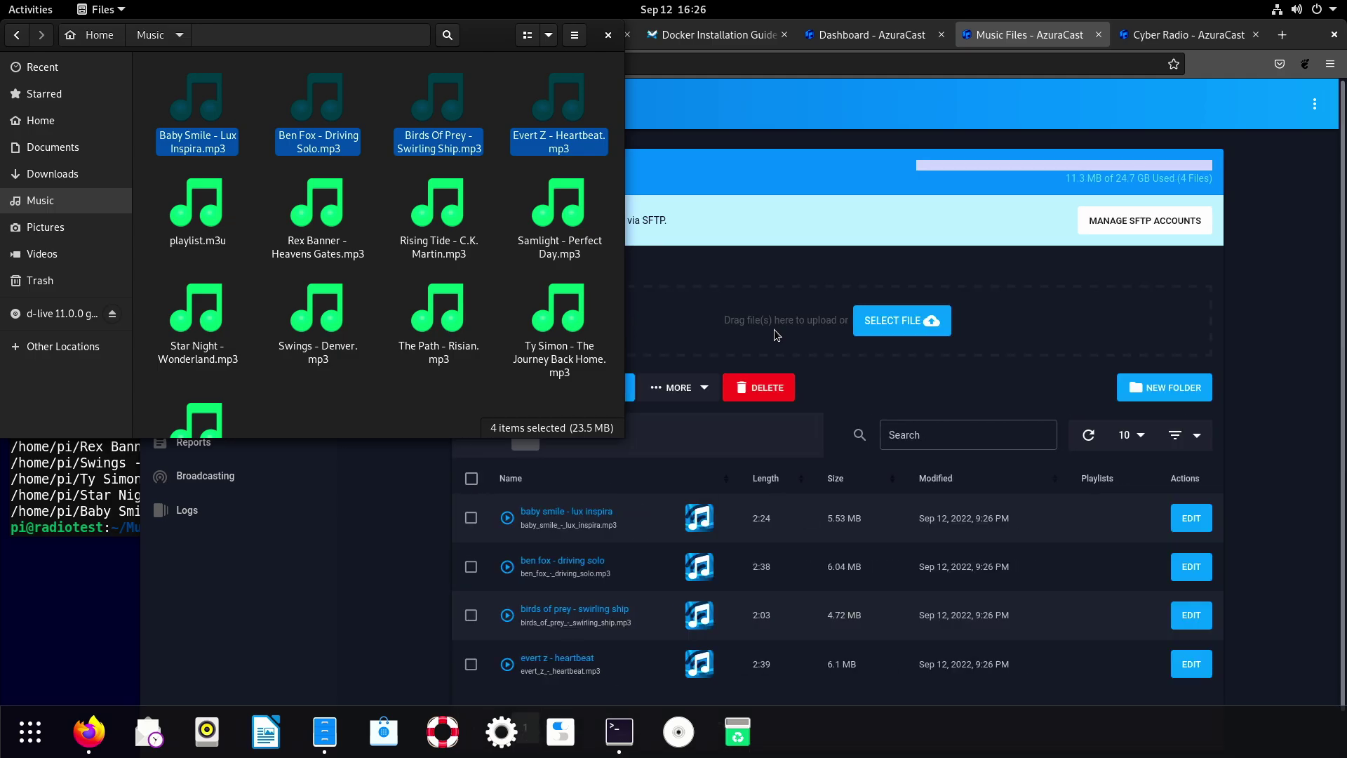
{"action": "left_click_drag", "start_coordinate": [259, 179], "coordinate": [748, 330]}
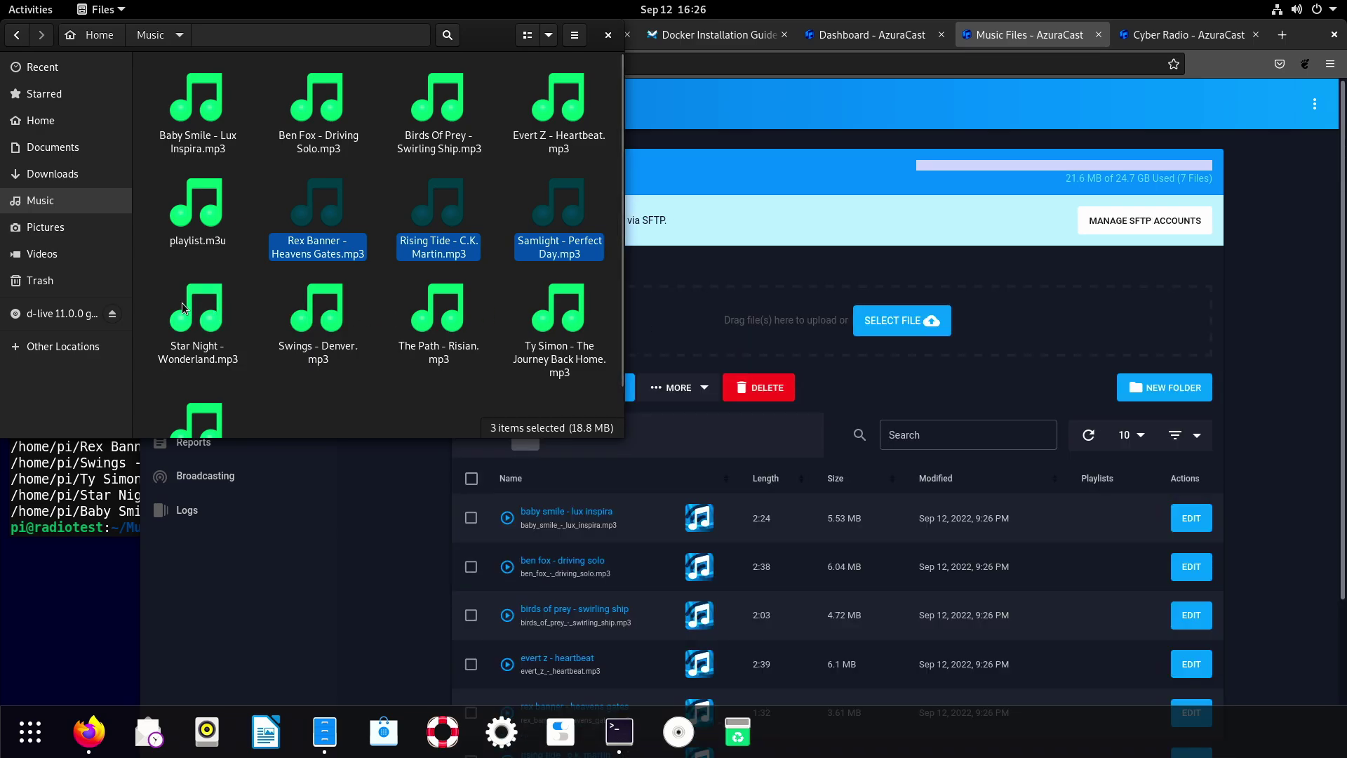
{"action": "left_click_drag", "start_coordinate": [150, 301], "coordinate": [589, 424]}
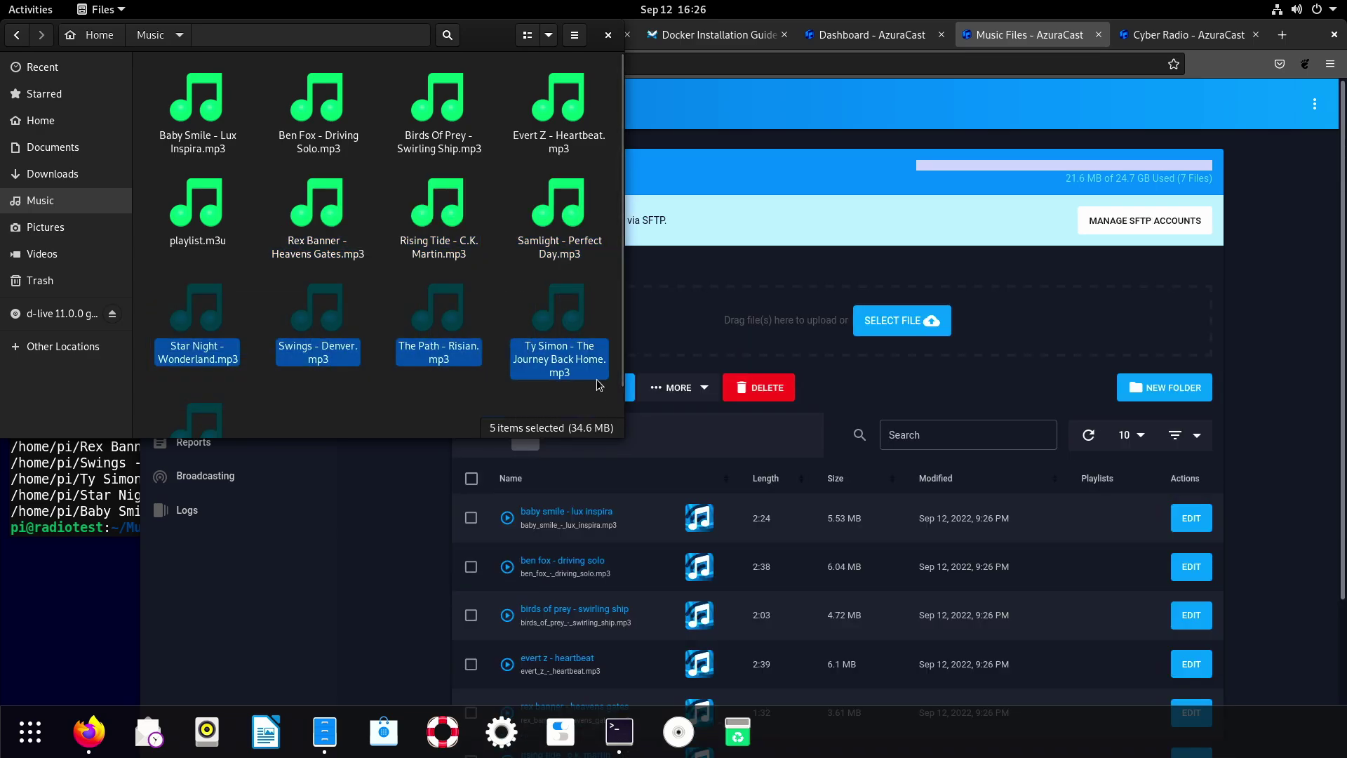
{"action": "left_click_drag", "start_coordinate": [570, 312], "coordinate": [739, 331]}
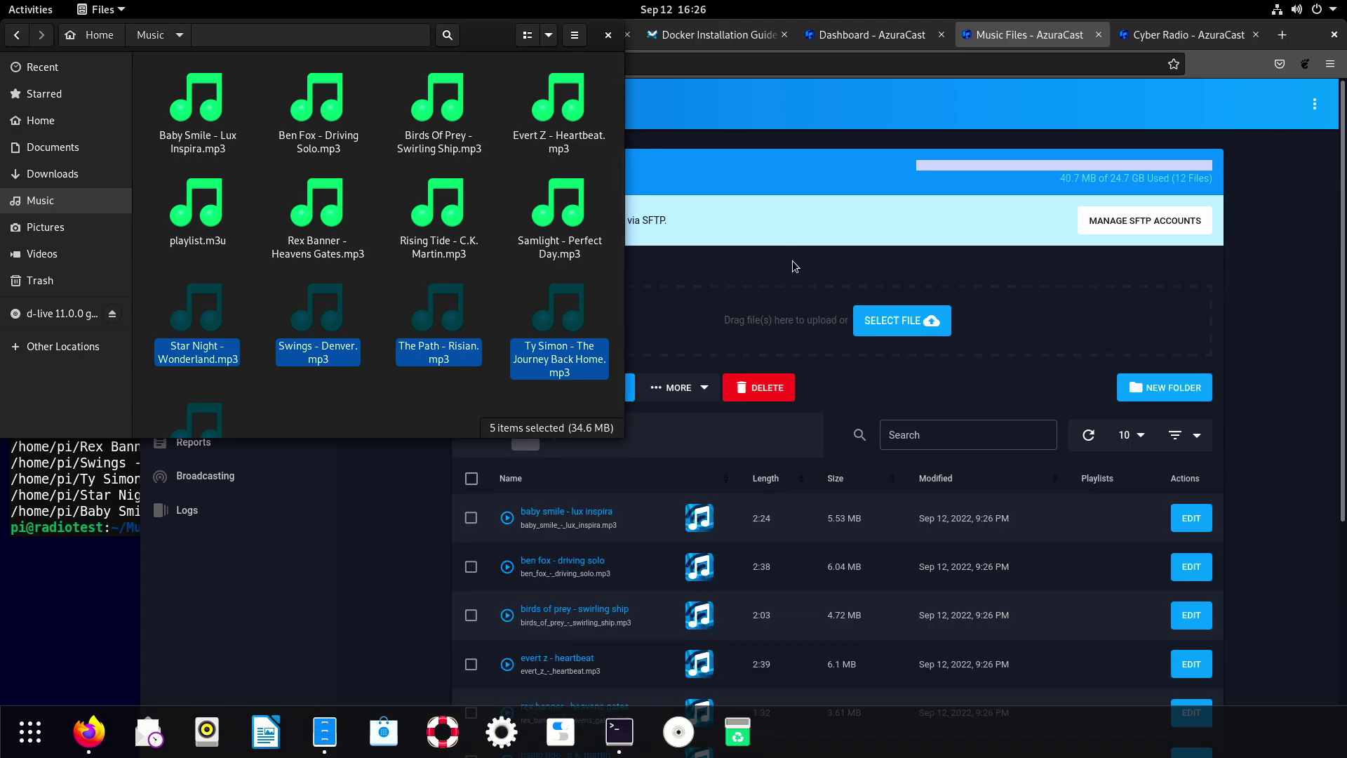
{"action": "left_click", "coordinate": [795, 266]}
Refresh the music list and assign all ten songs to the default playlist.
{"action": "scroll", "coordinate": [660, 452], "scroll_direction": "down", "scroll_amount": 5}
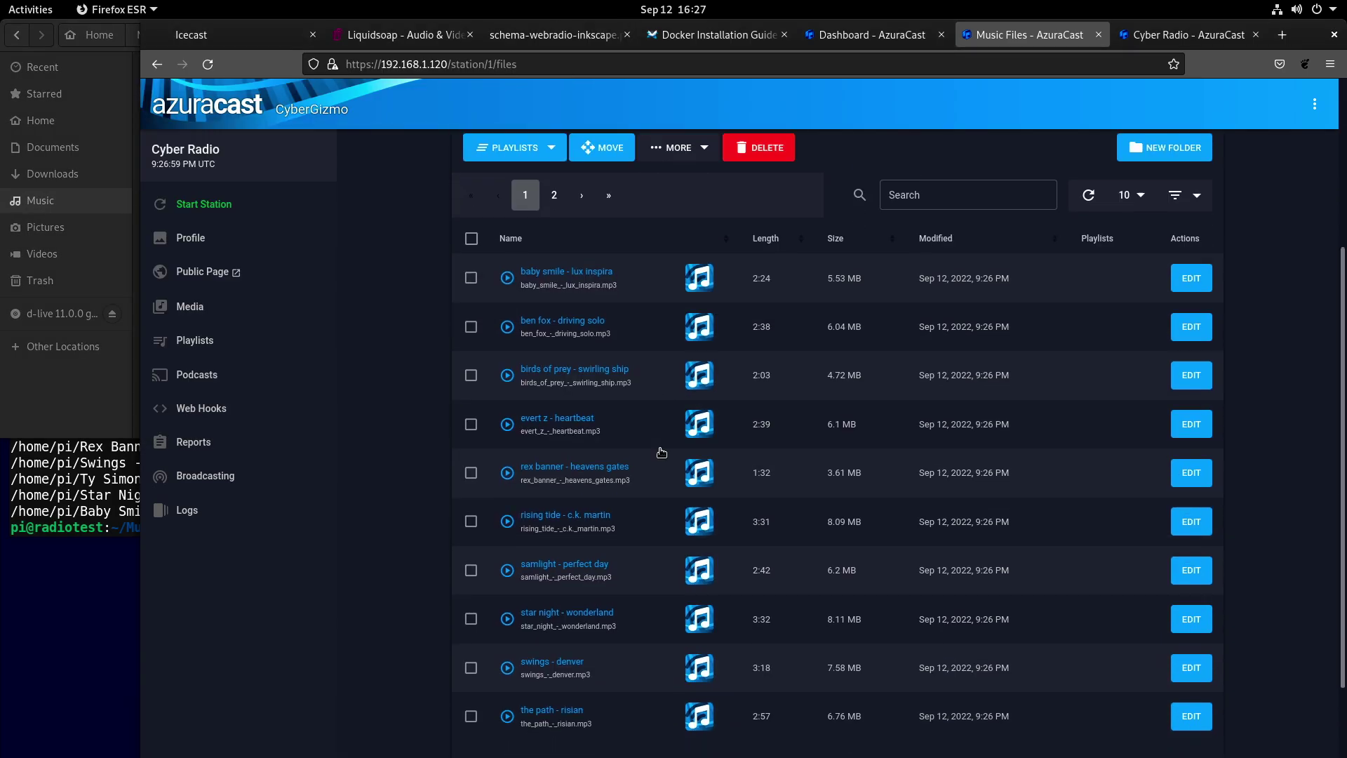
{"action": "scroll", "coordinate": [660, 452], "scroll_direction": "up", "scroll_amount": 5}
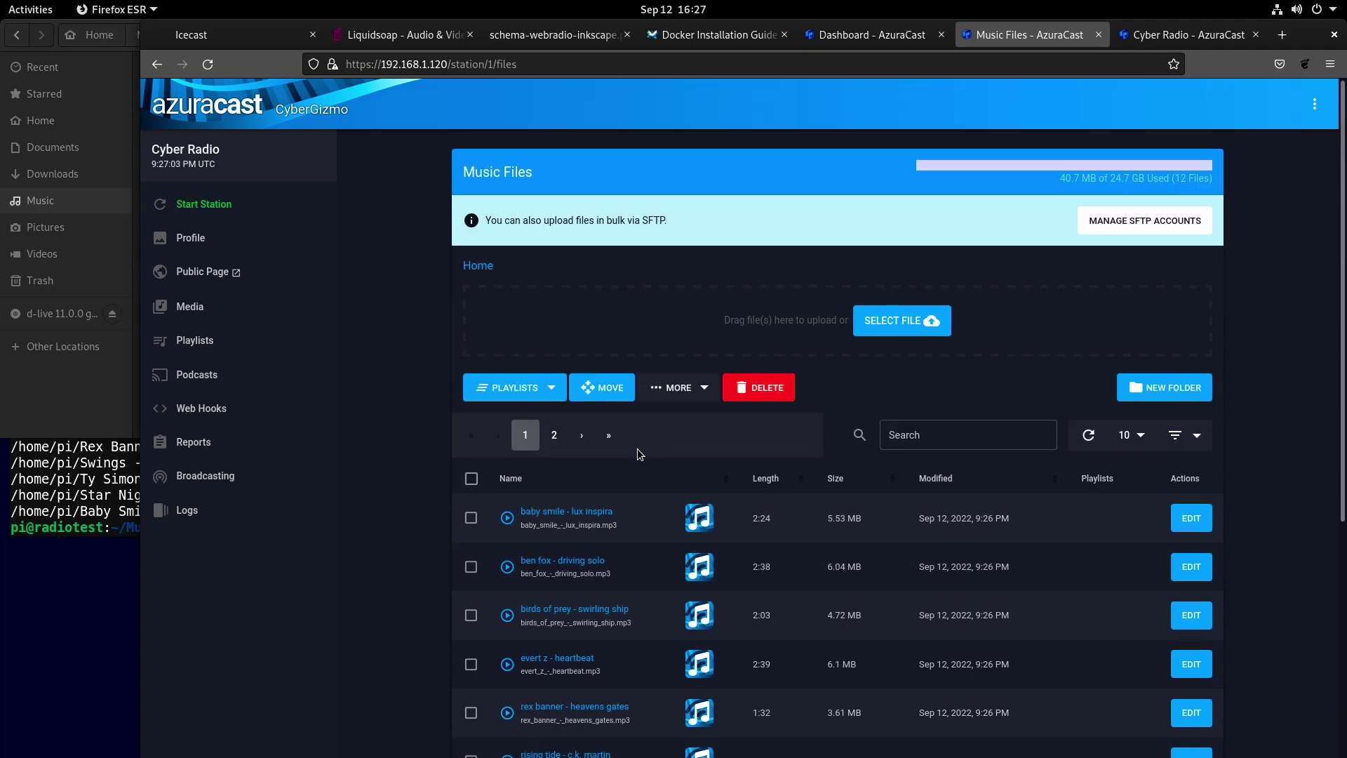
{"action": "key", "text": "F5"}
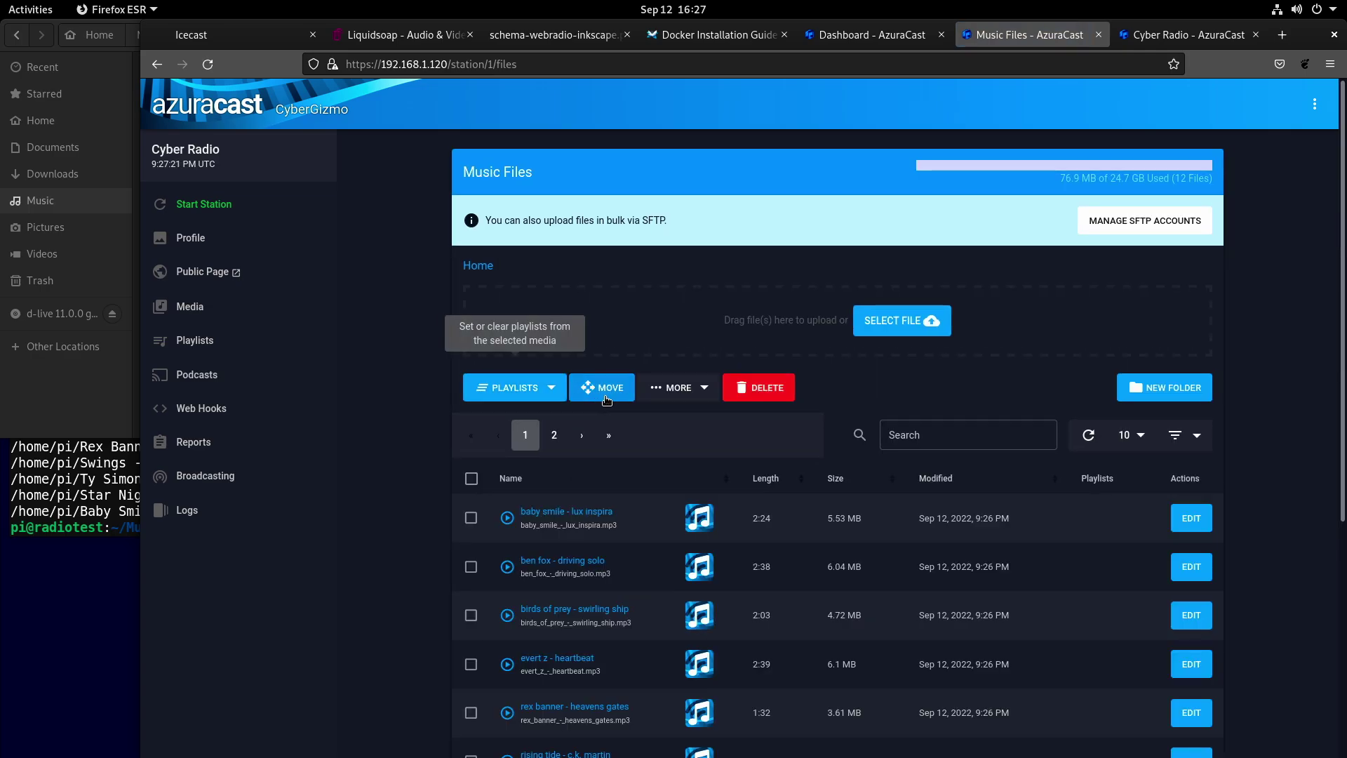
{"action": "left_click", "coordinate": [471, 478]}
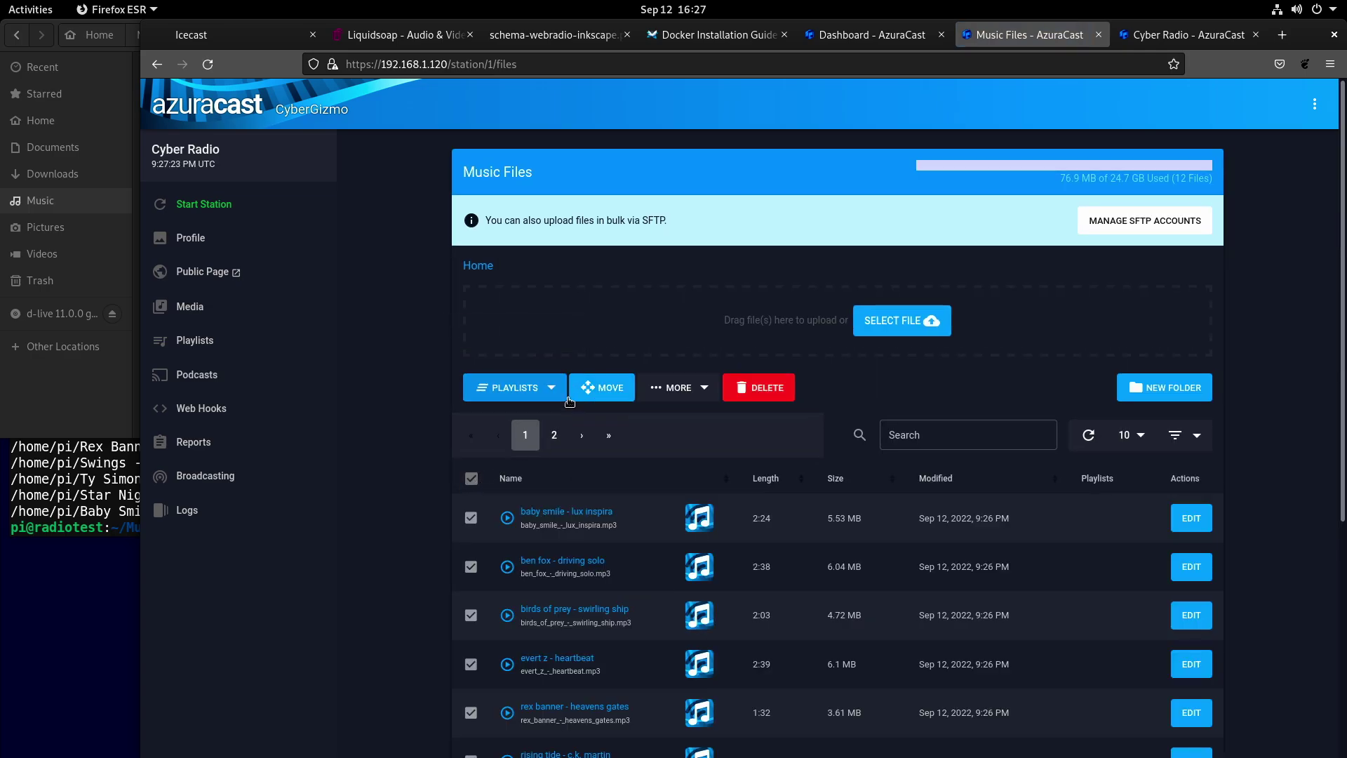
{"action": "left_click", "coordinate": [548, 391]}
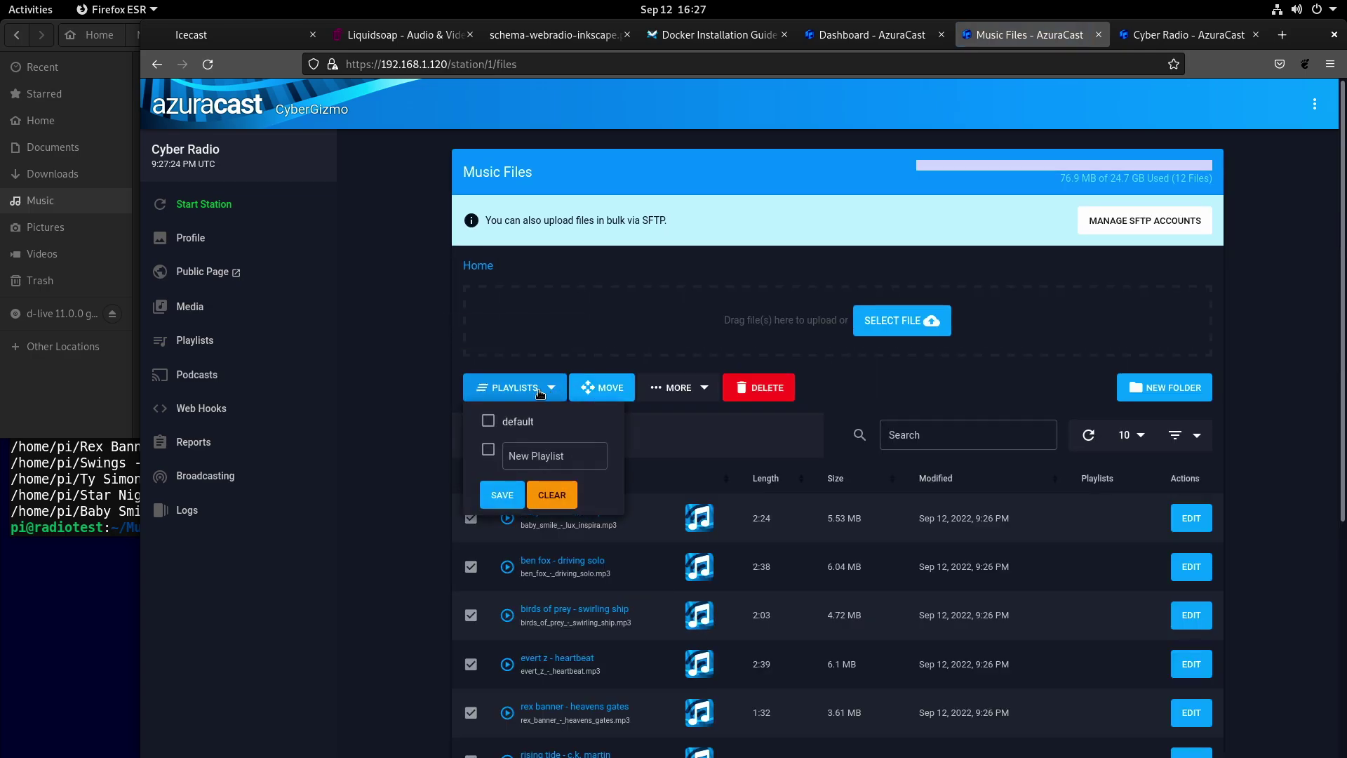
{"action": "left_click", "coordinate": [489, 421]}
{"action": "left_click", "coordinate": [500, 495]}
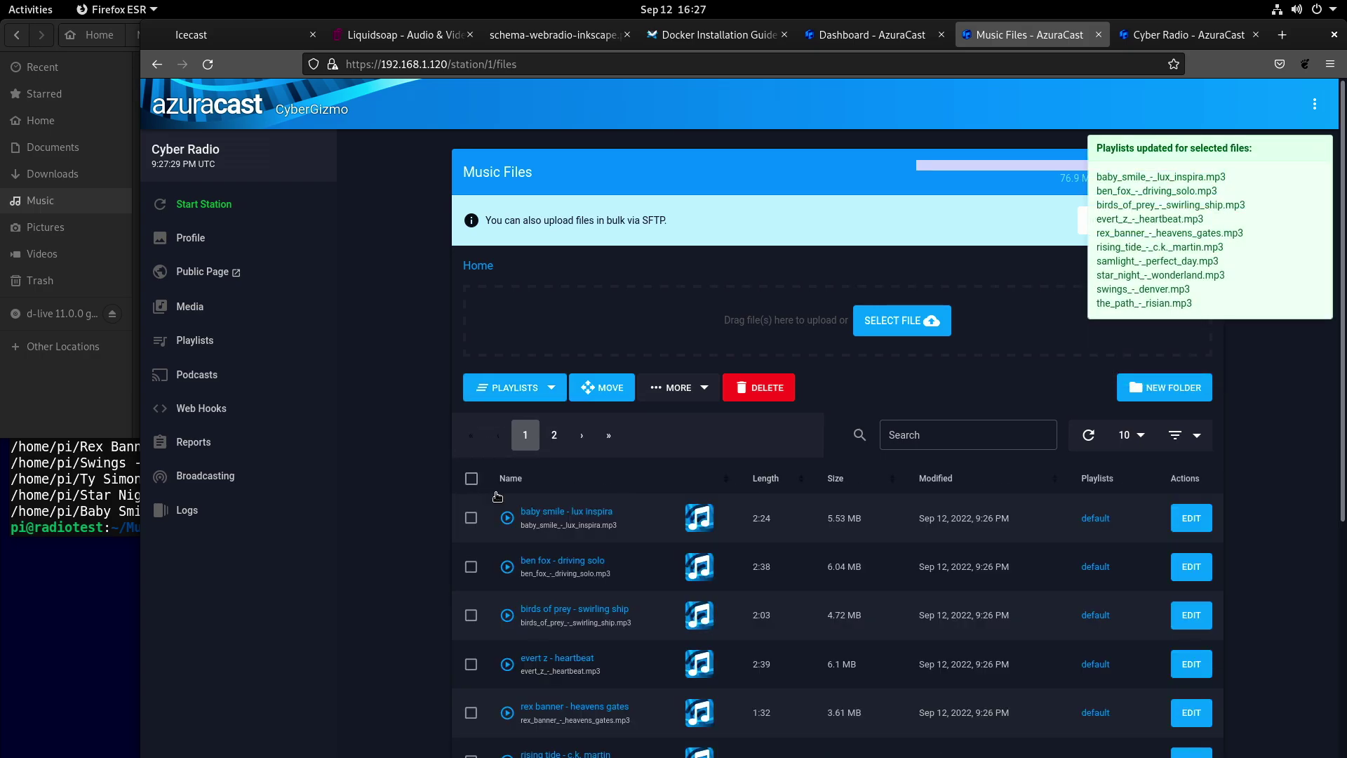
Start the Cyber Radio station from Playlists and switch to its public player tab.
{"action": "left_click", "coordinate": [210, 340]}
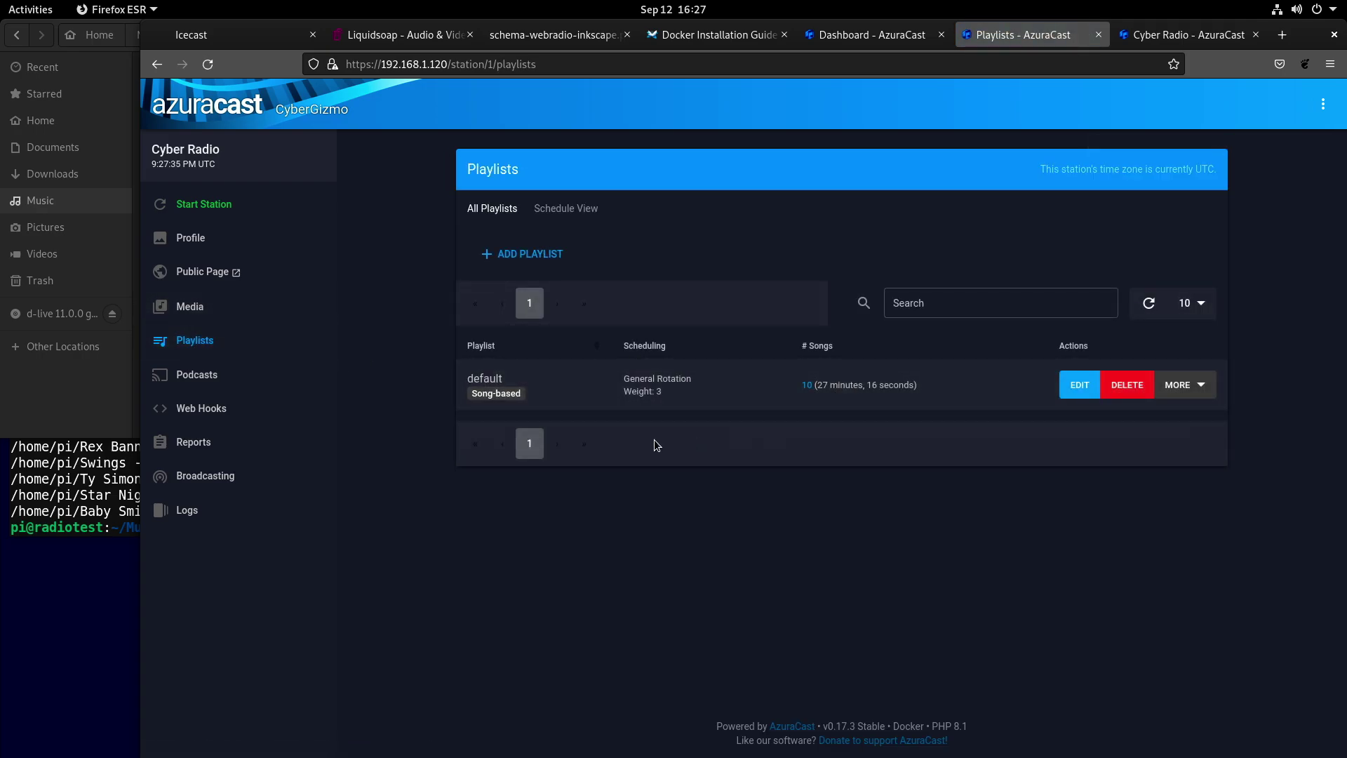
{"action": "left_click", "coordinate": [226, 210]}
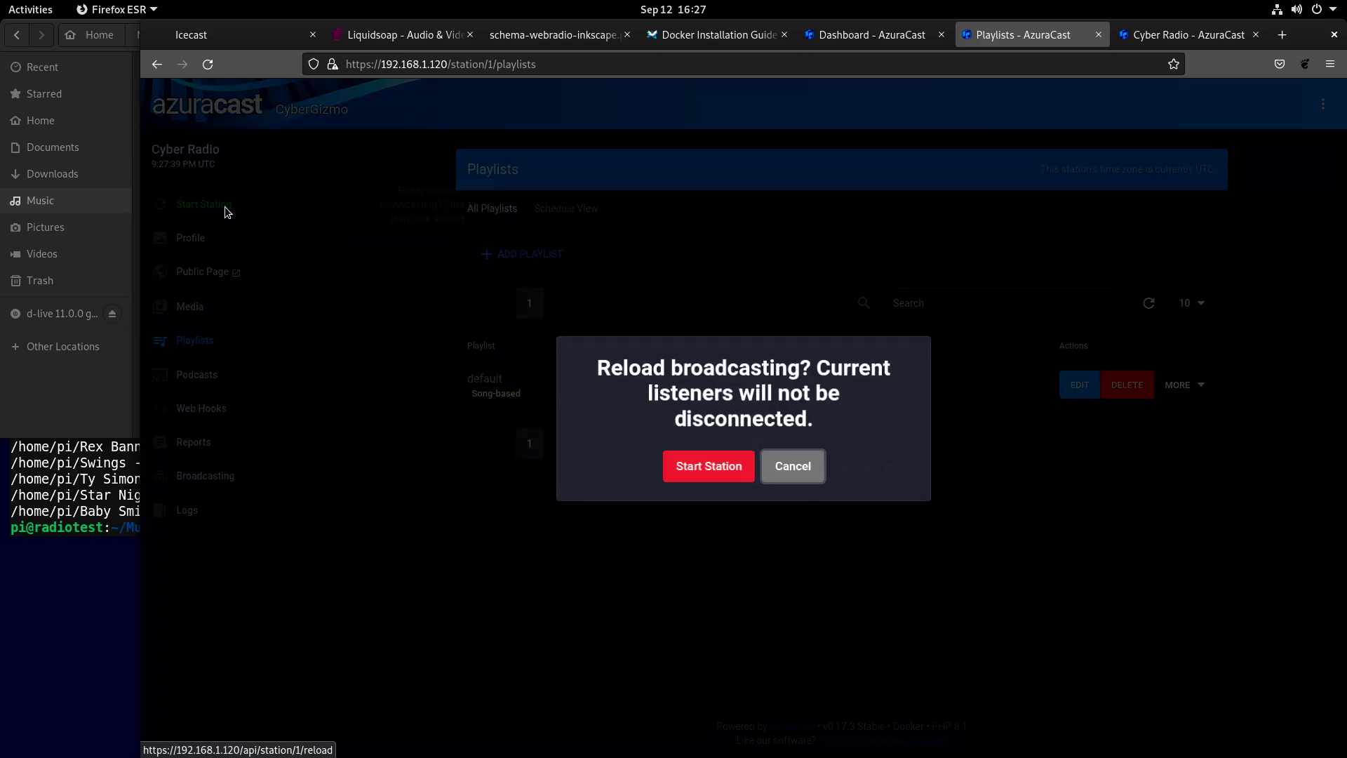
{"action": "left_click", "coordinate": [713, 461]}
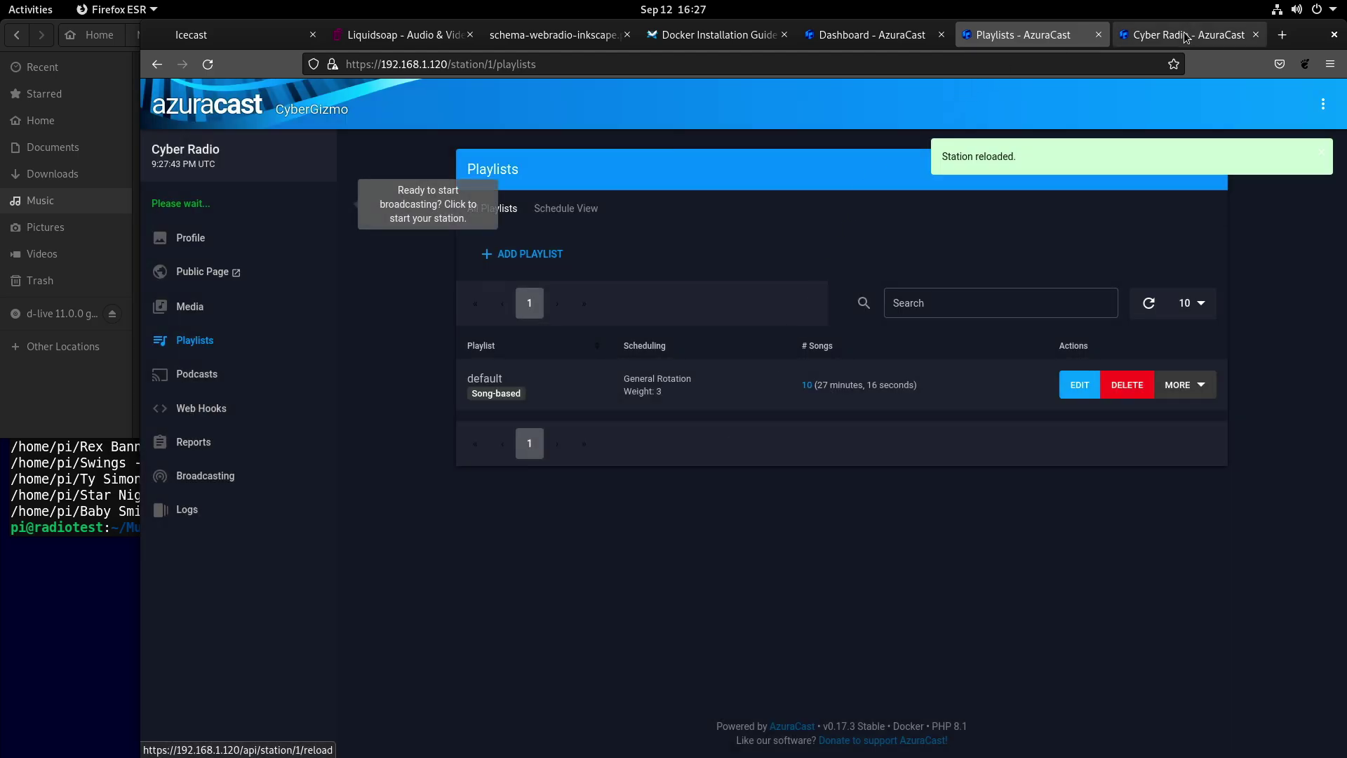
{"action": "left_click", "coordinate": [1186, 33]}
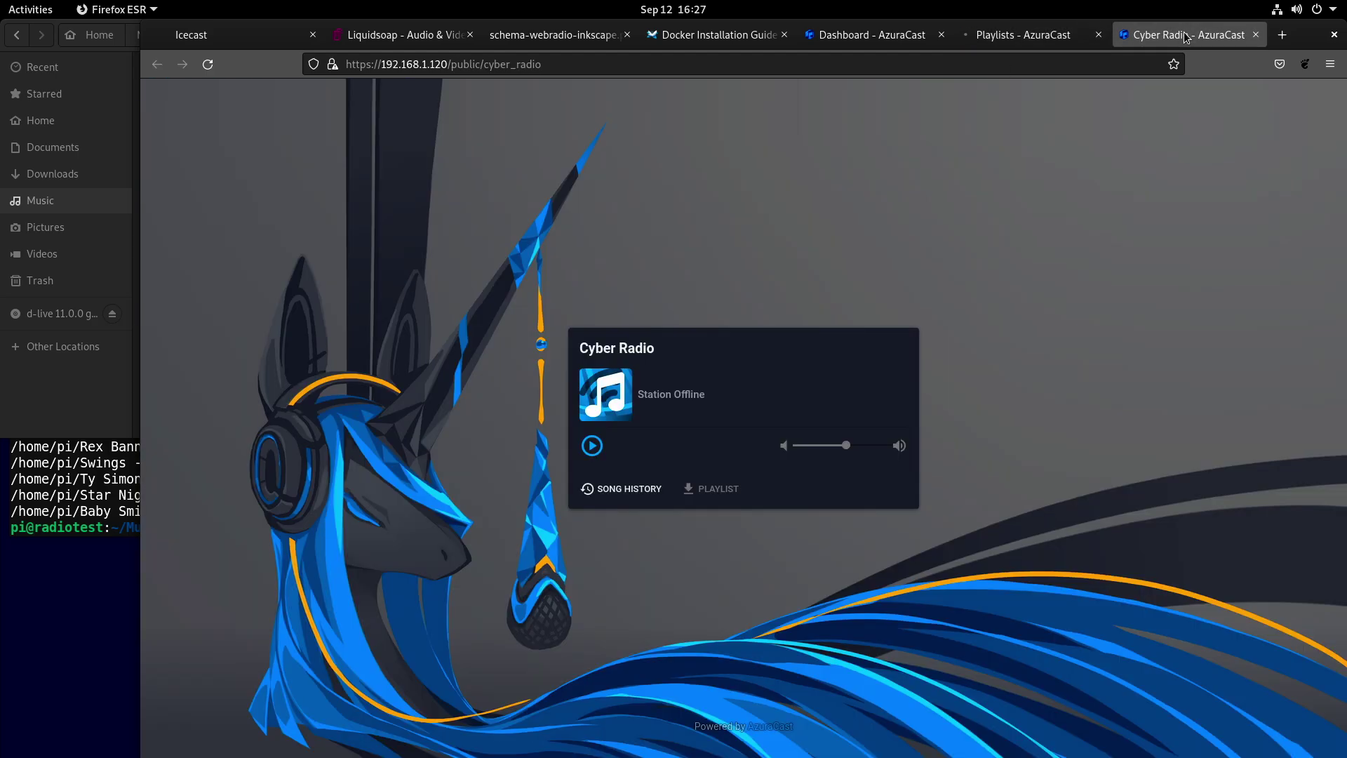
Reload the Cyber Radio public page so 'lux inspira' by baby smile starts playing.
{"action": "left_click", "coordinate": [221, 70]}
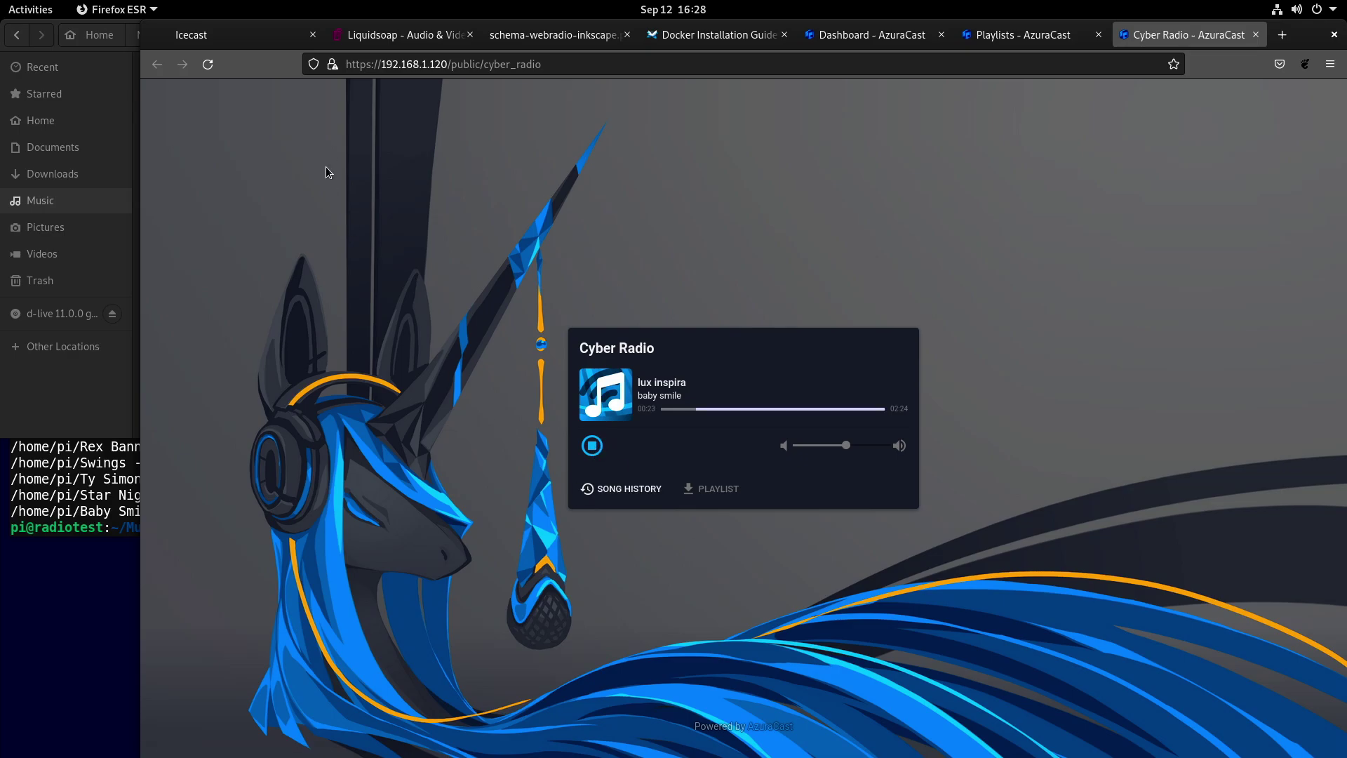
{"action": "left_click", "coordinate": [1011, 35]}
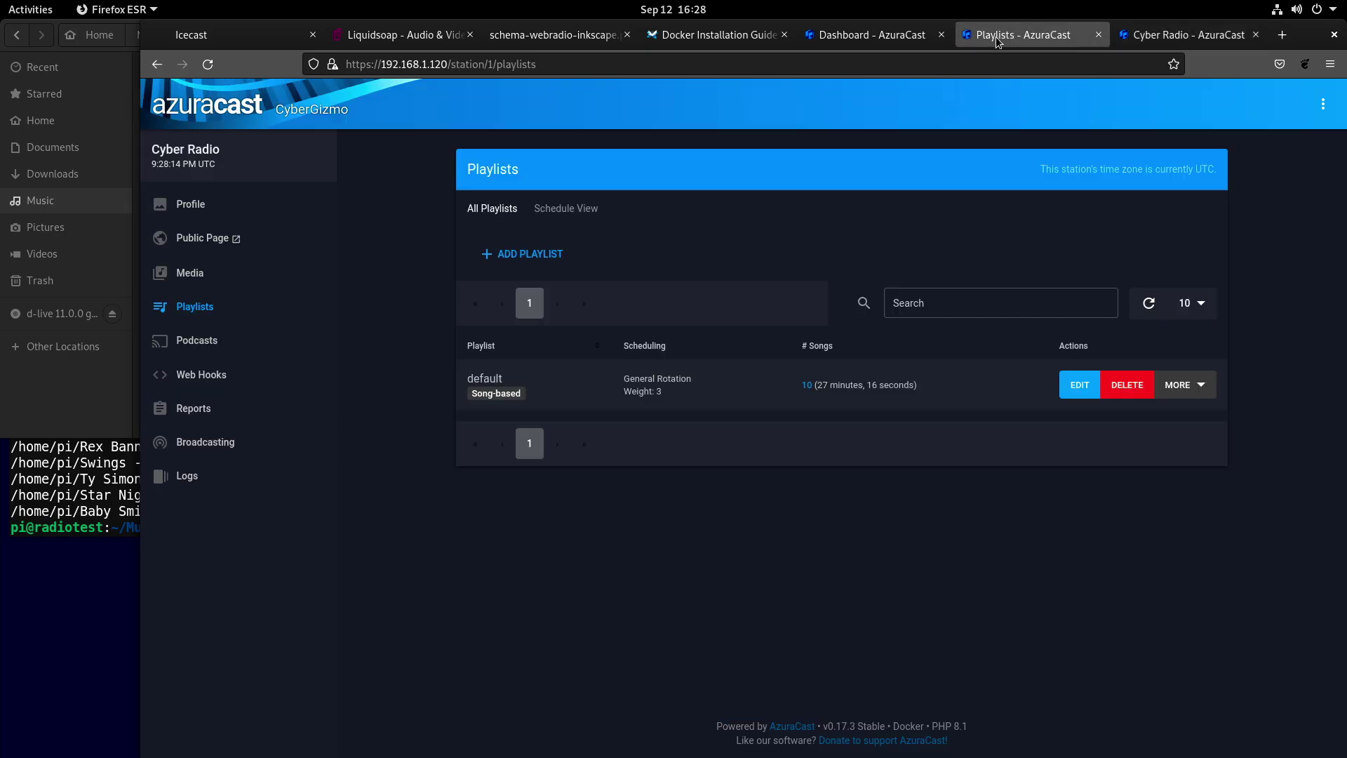
{"action": "left_click", "coordinate": [212, 203]}
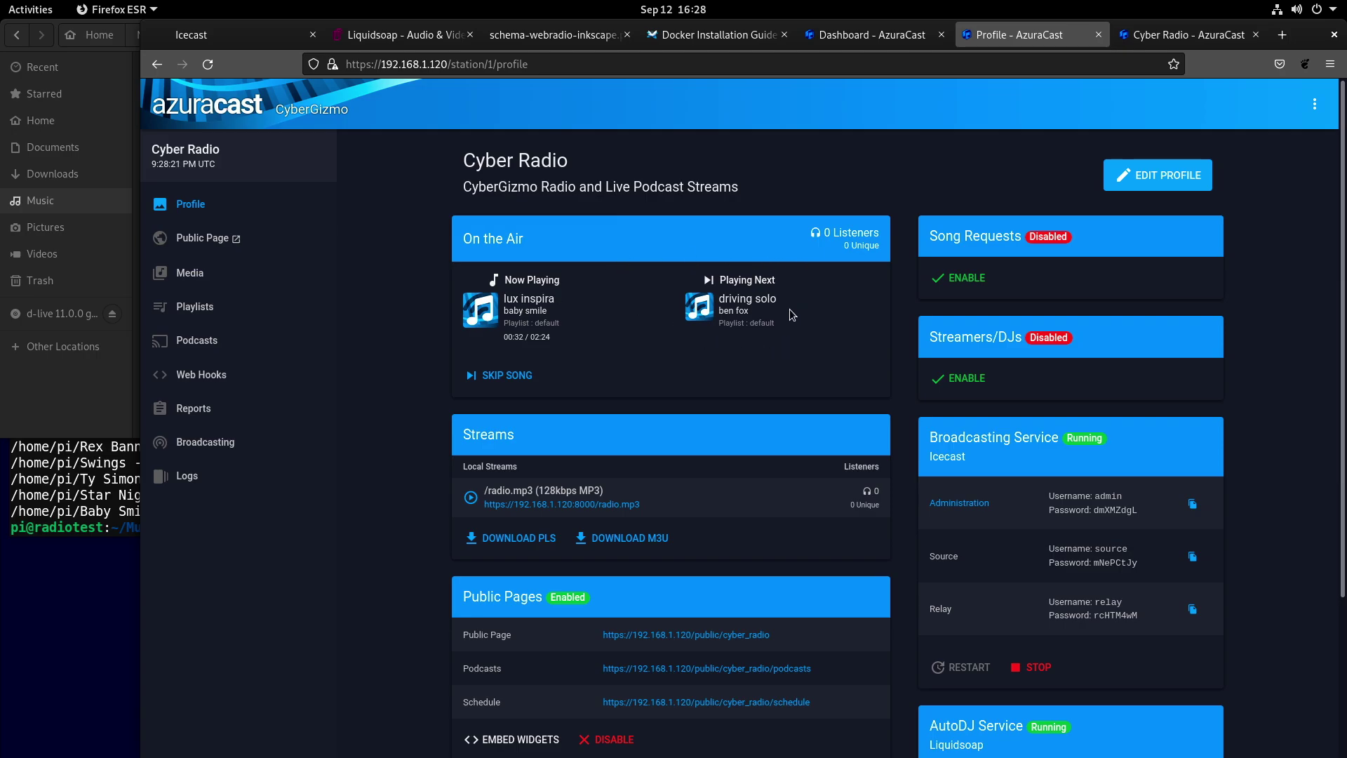
{"action": "scroll", "coordinate": [737, 338], "scroll_direction": "down", "scroll_amount": 3}
{"action": "scroll", "coordinate": [736, 337], "scroll_direction": "down", "scroll_amount": 1}
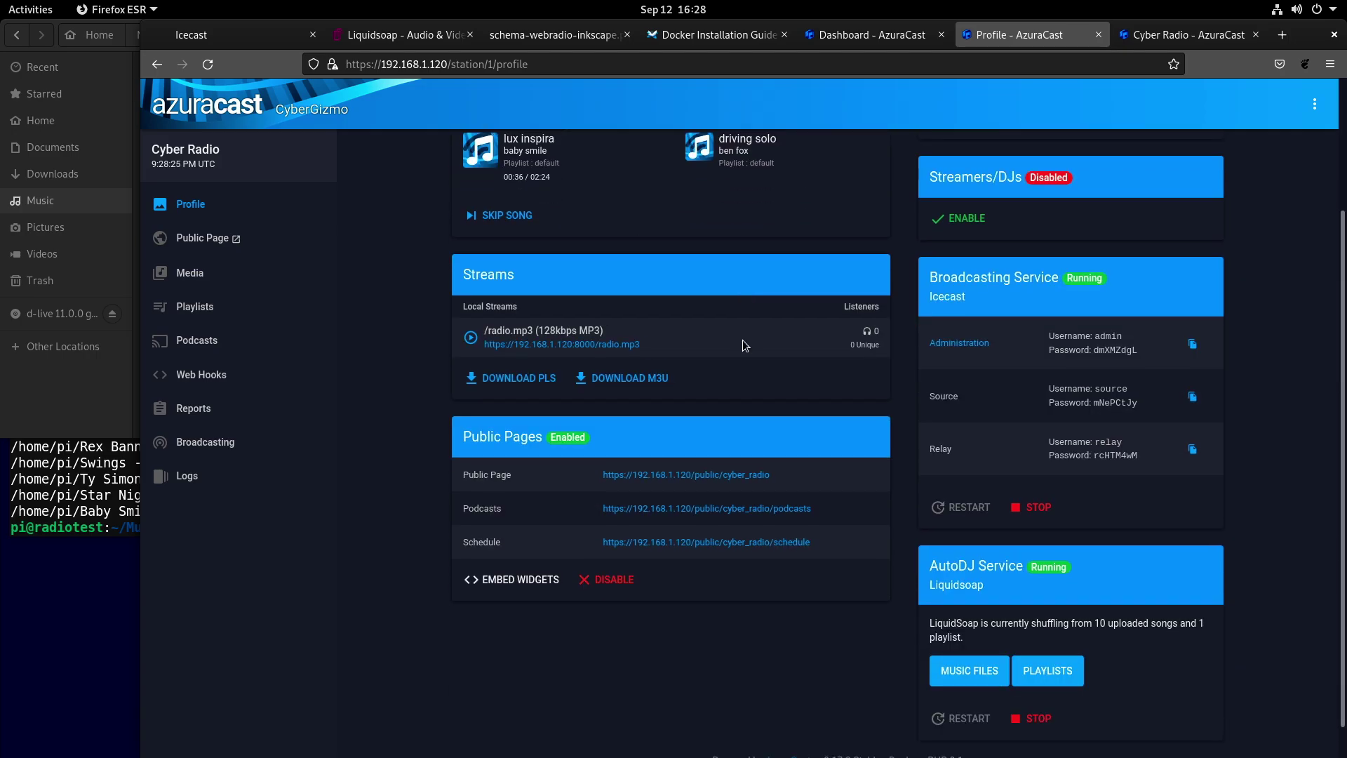
{"action": "scroll", "coordinate": [728, 398], "scroll_direction": "up", "scroll_amount": 3}
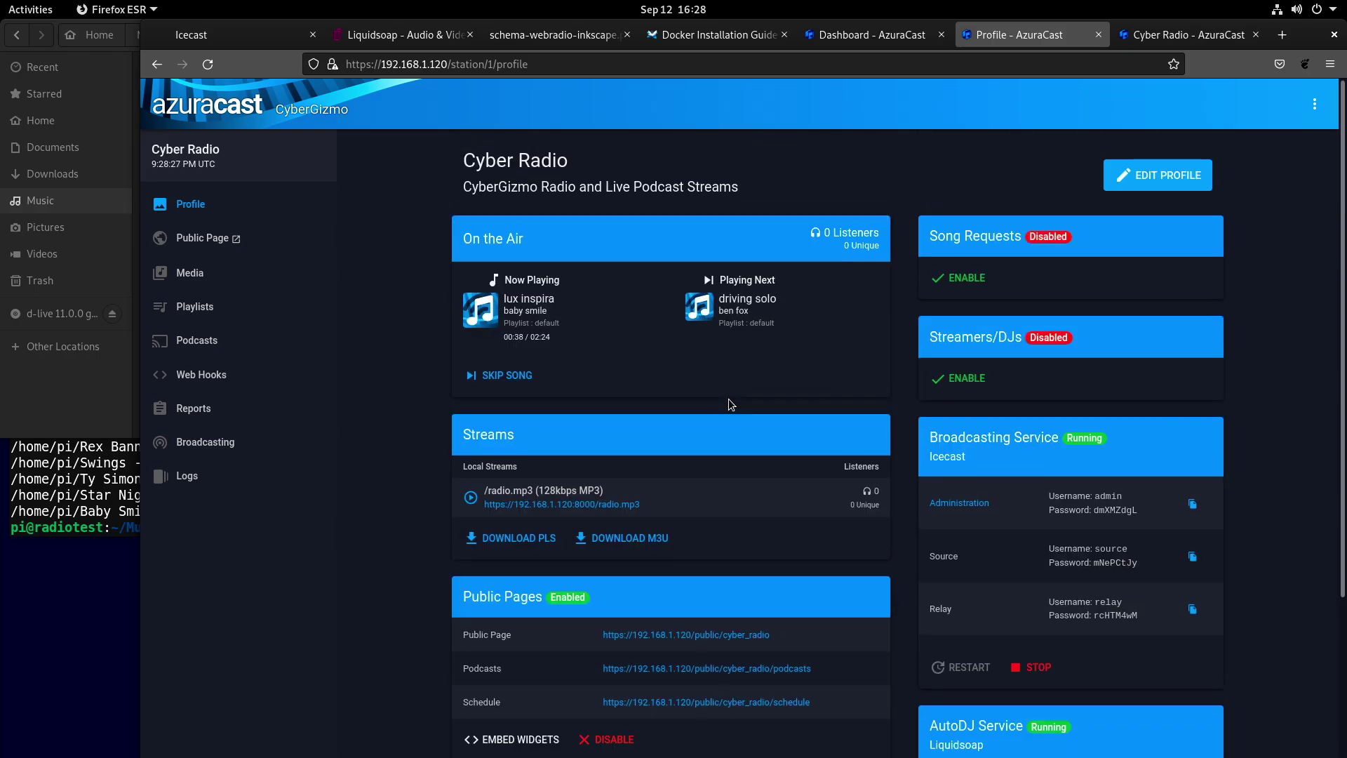